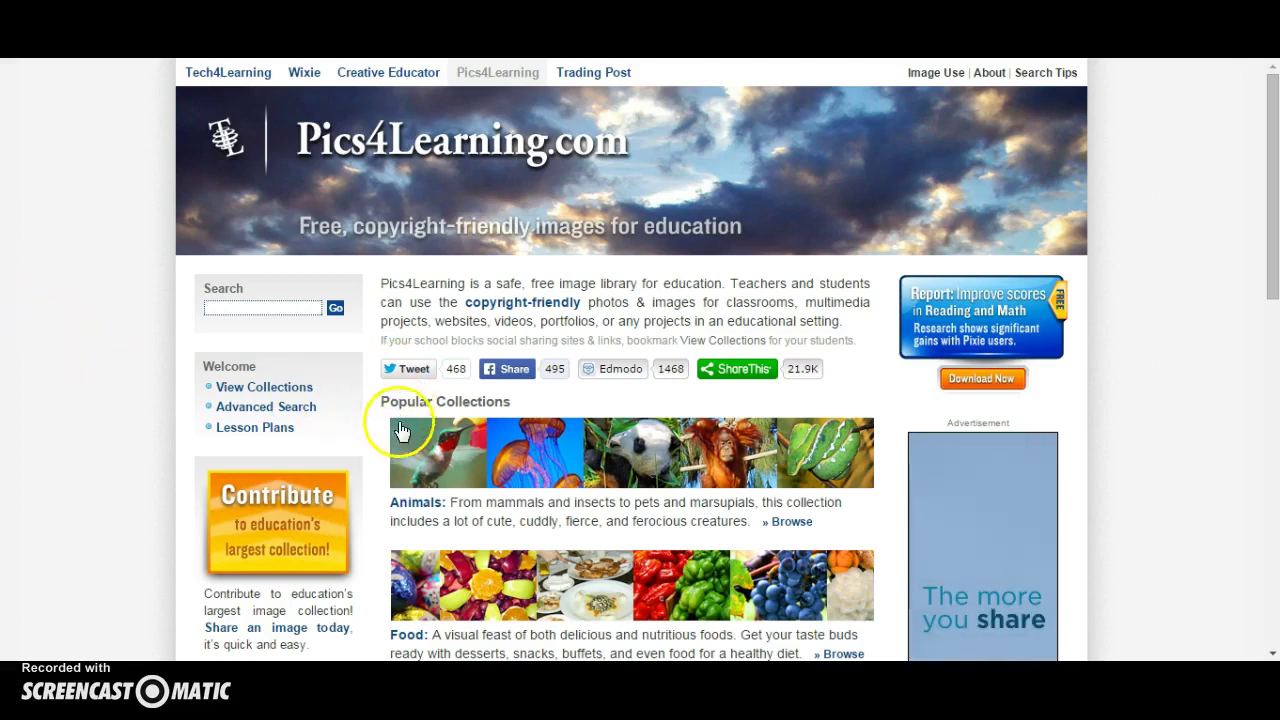
Scroll down the Pics4Learning home page to the Popular Collections list
{"action": "scroll", "coordinate": [395, 535], "scroll_direction": "down", "scroll_amount": 1}
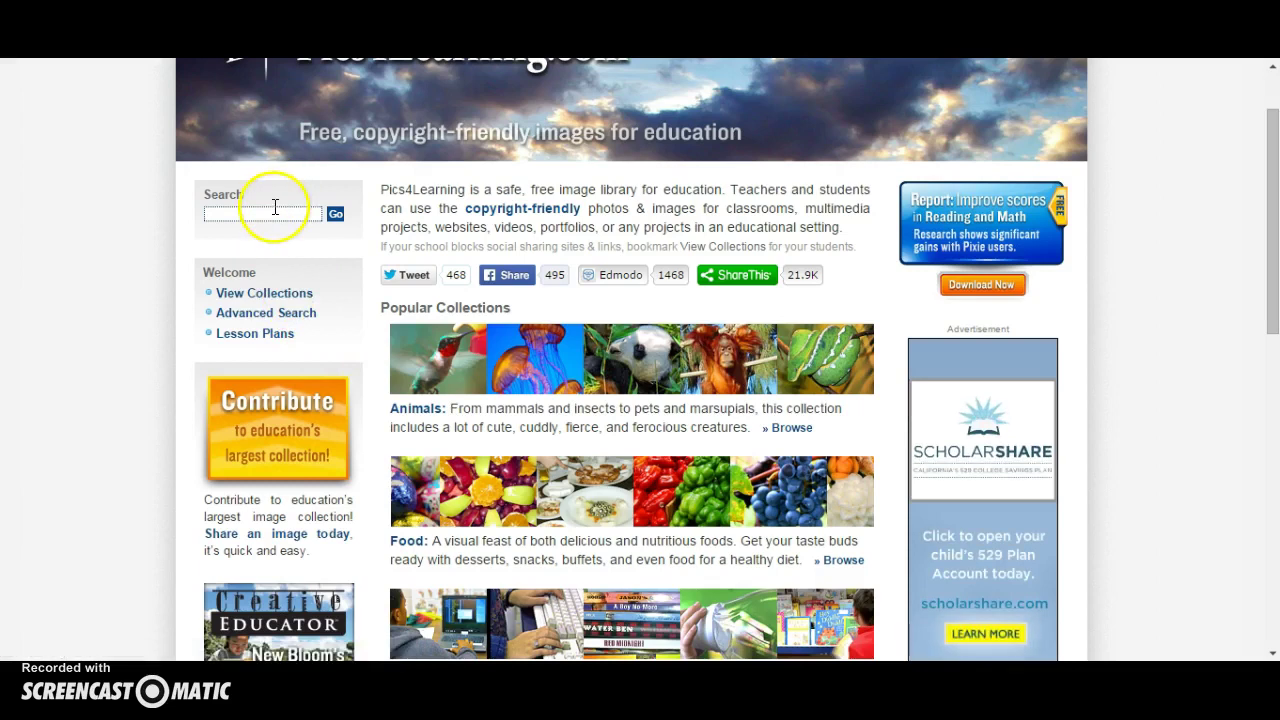
Open the Animals collection and display its 83 Bear images
{"action": "left_click", "coordinate": [290, 300]}
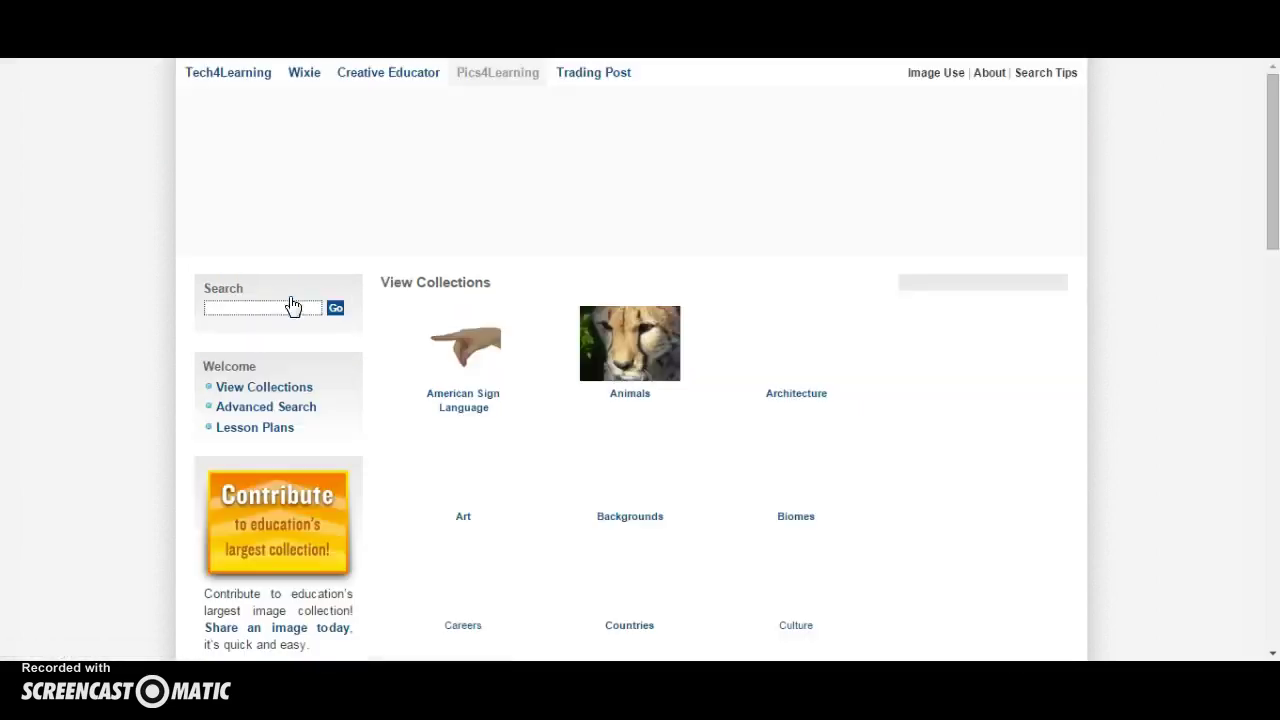
{"action": "left_click", "coordinate": [643, 341]}
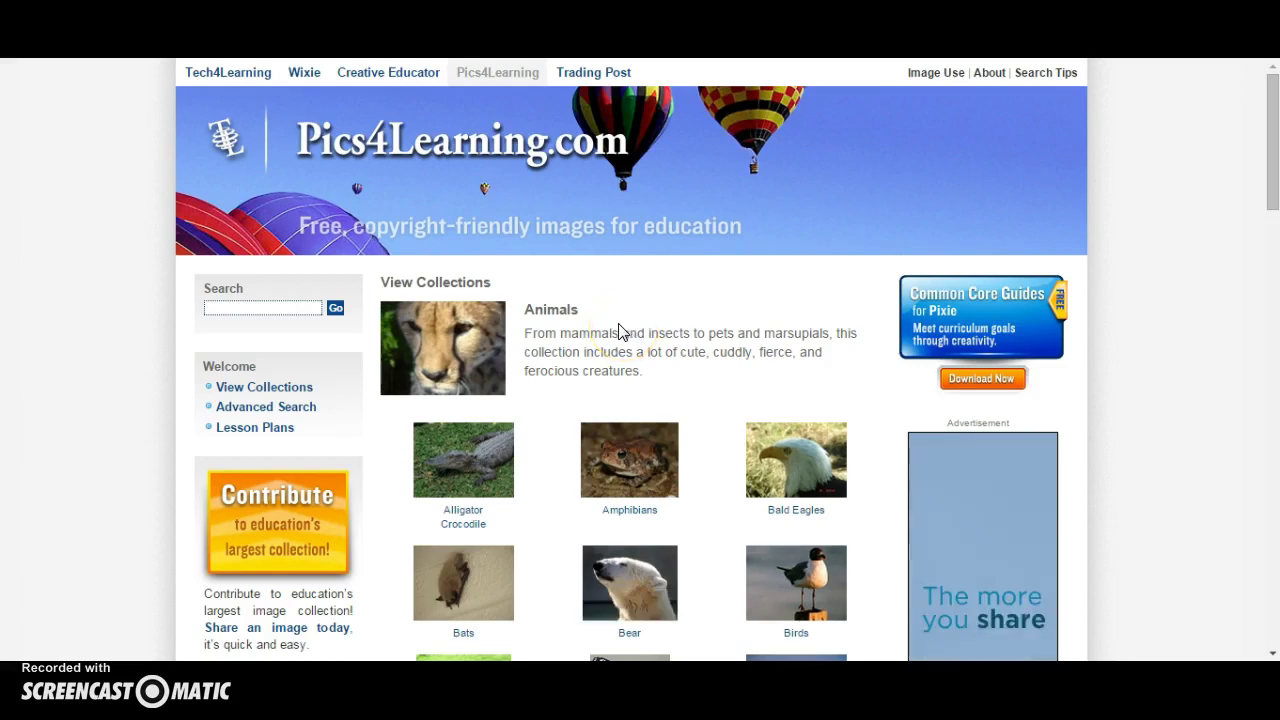
{"action": "scroll", "coordinate": [615, 400], "scroll_direction": "down", "scroll_amount": 1}
{"action": "left_click", "coordinate": [603, 483]}
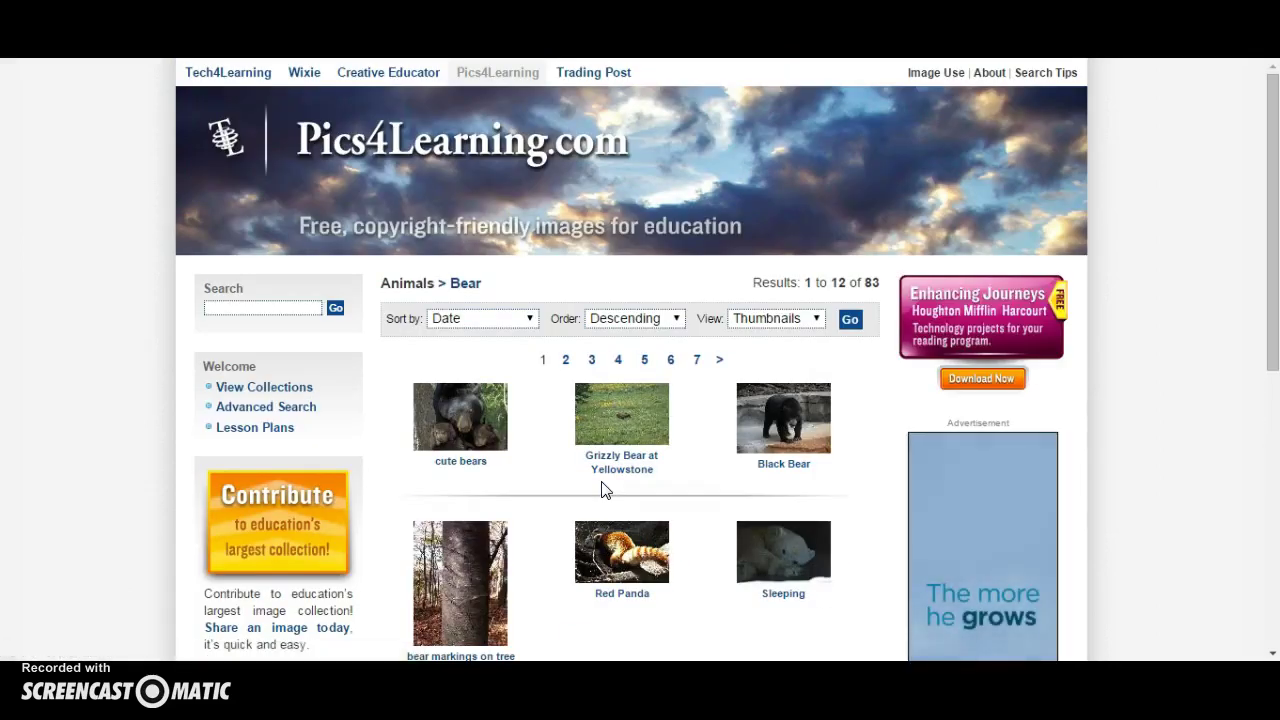
Open the Black Bear photo page (4000 × 3000) and choose Save to Google Drive
{"action": "left_click", "coordinate": [755, 425]}
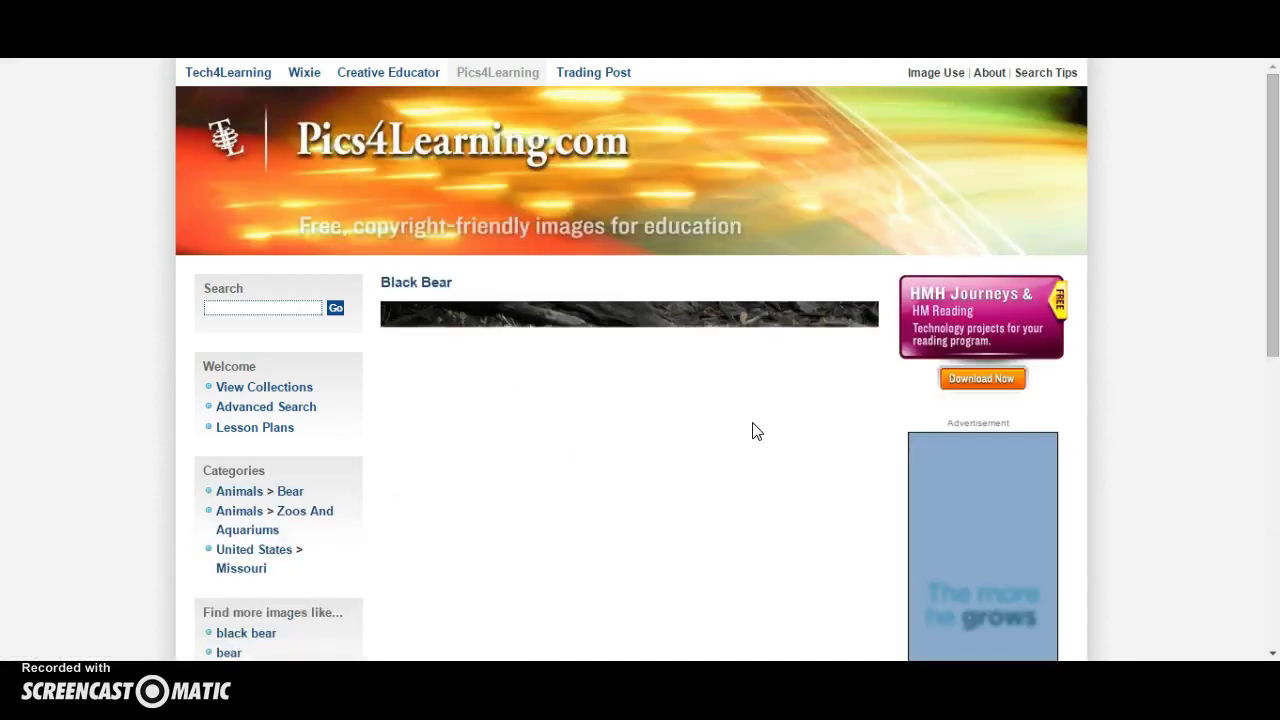
{"action": "left_click", "coordinate": [750, 427]}
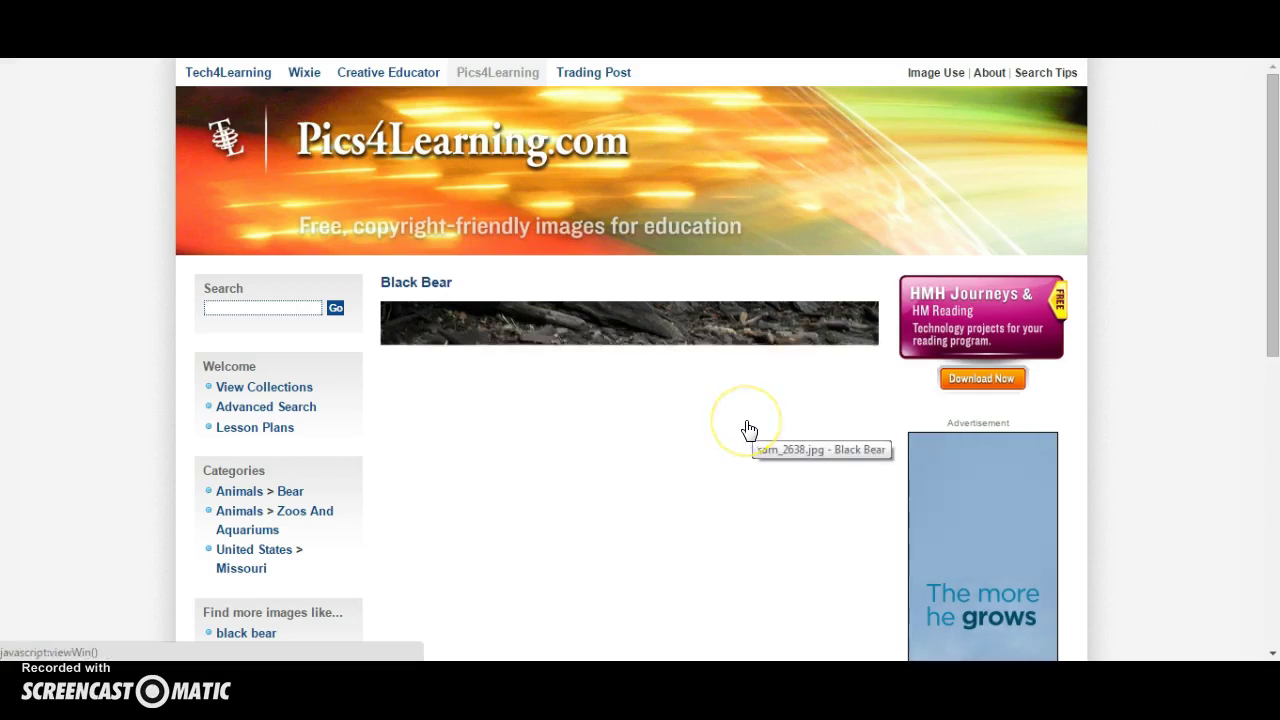
{"action": "scroll", "coordinate": [750, 430], "scroll_direction": "down", "scroll_amount": 1}
{"action": "scroll", "coordinate": [747, 429], "scroll_direction": "down", "scroll_amount": 1}
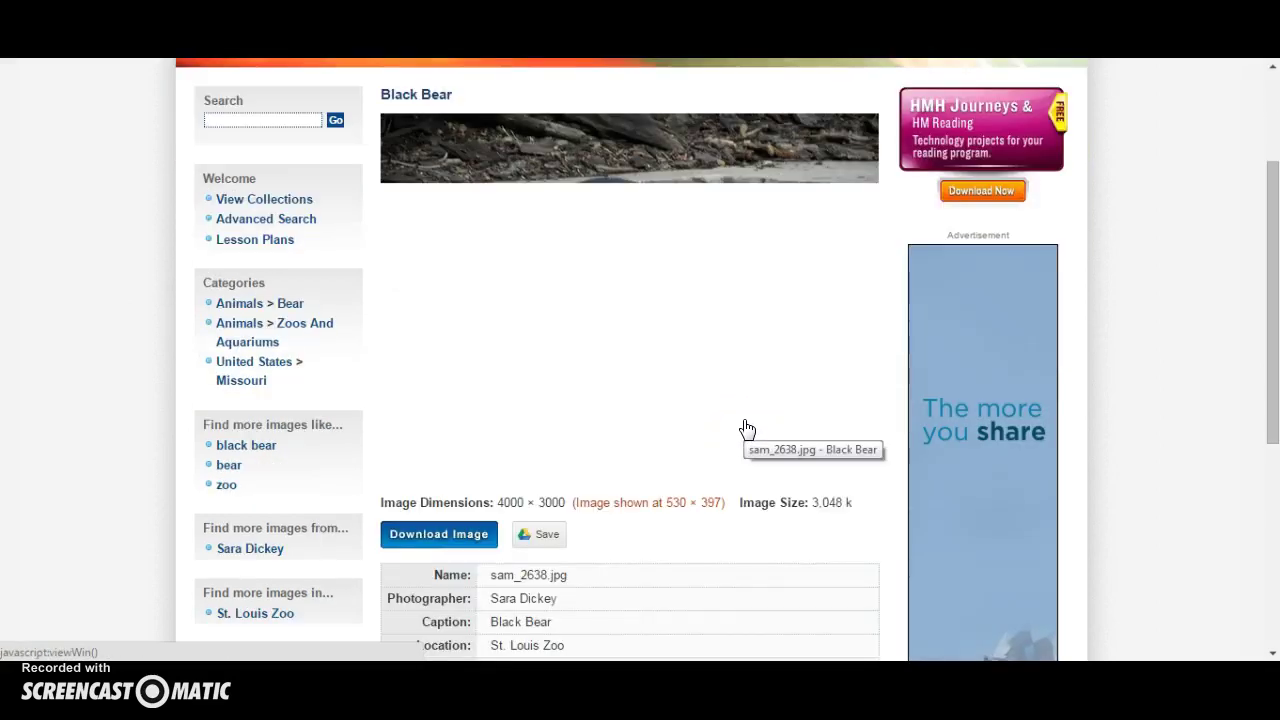
{"action": "left_click", "coordinate": [743, 474]}
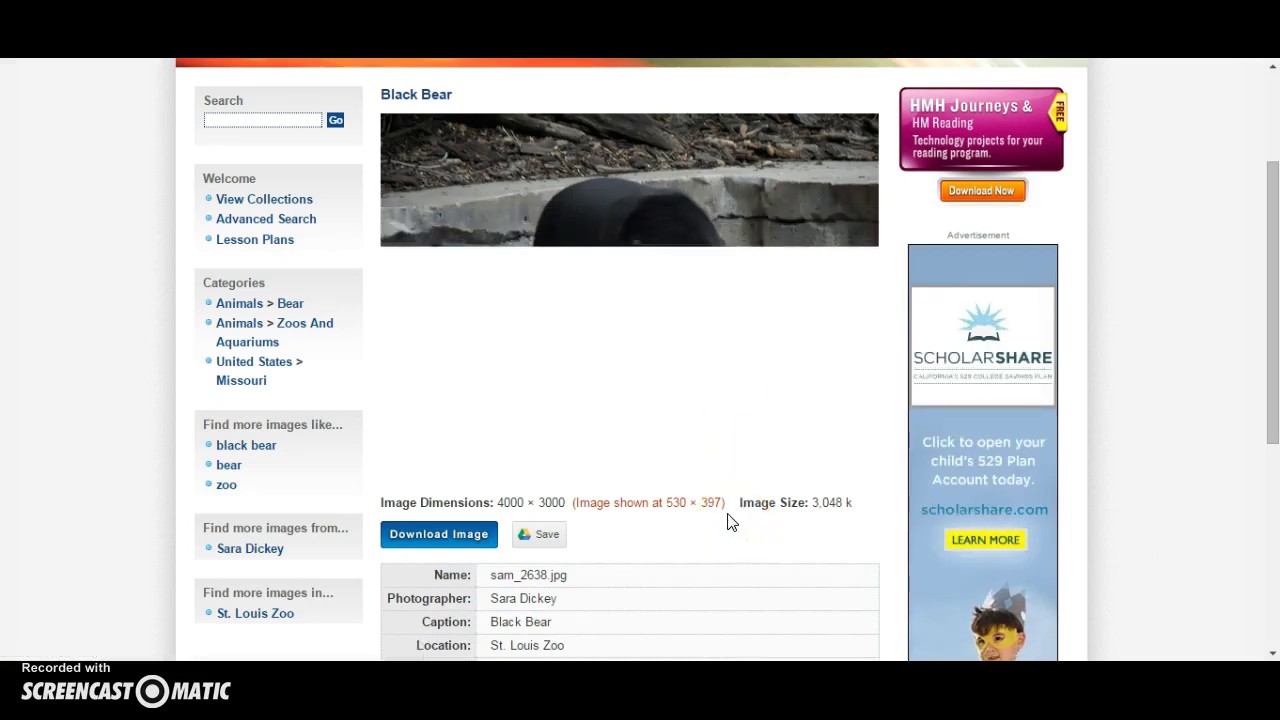
{"action": "left_click", "coordinate": [550, 543]}
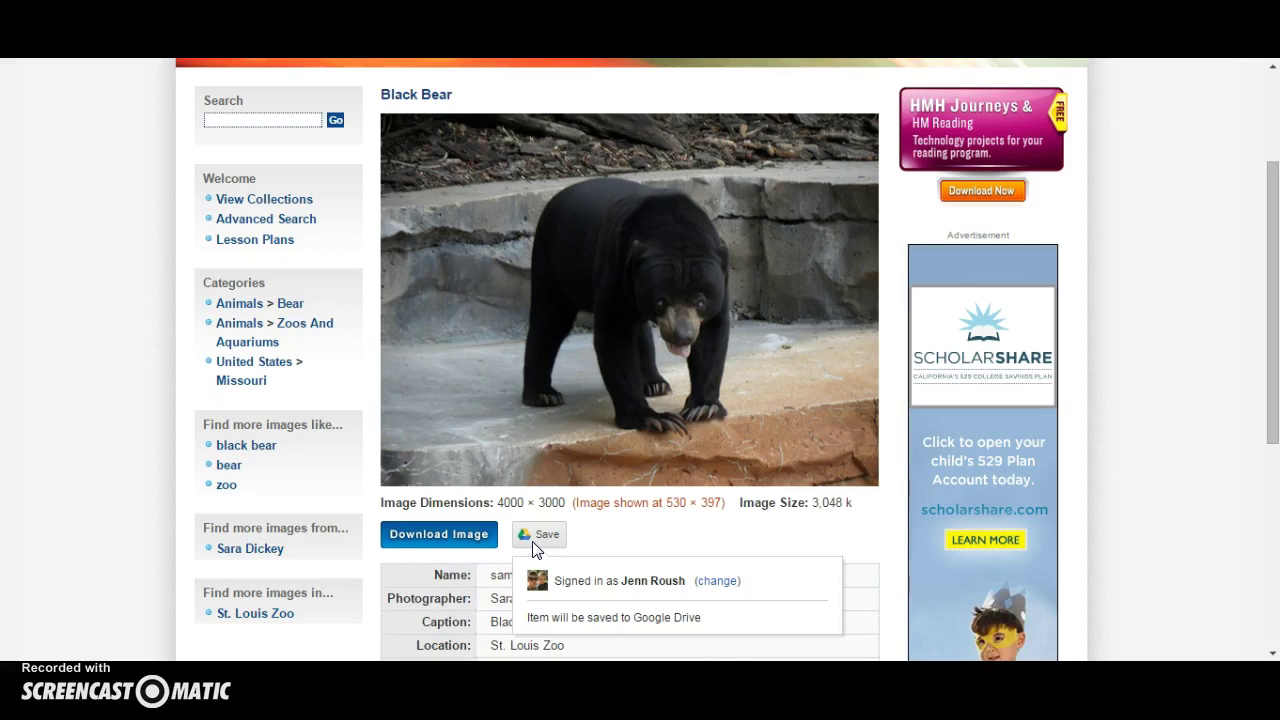
Save Black Bear.jpg to Google Drive in the WeVideo > My Project folder
{"action": "left_click", "coordinate": [533, 542]}
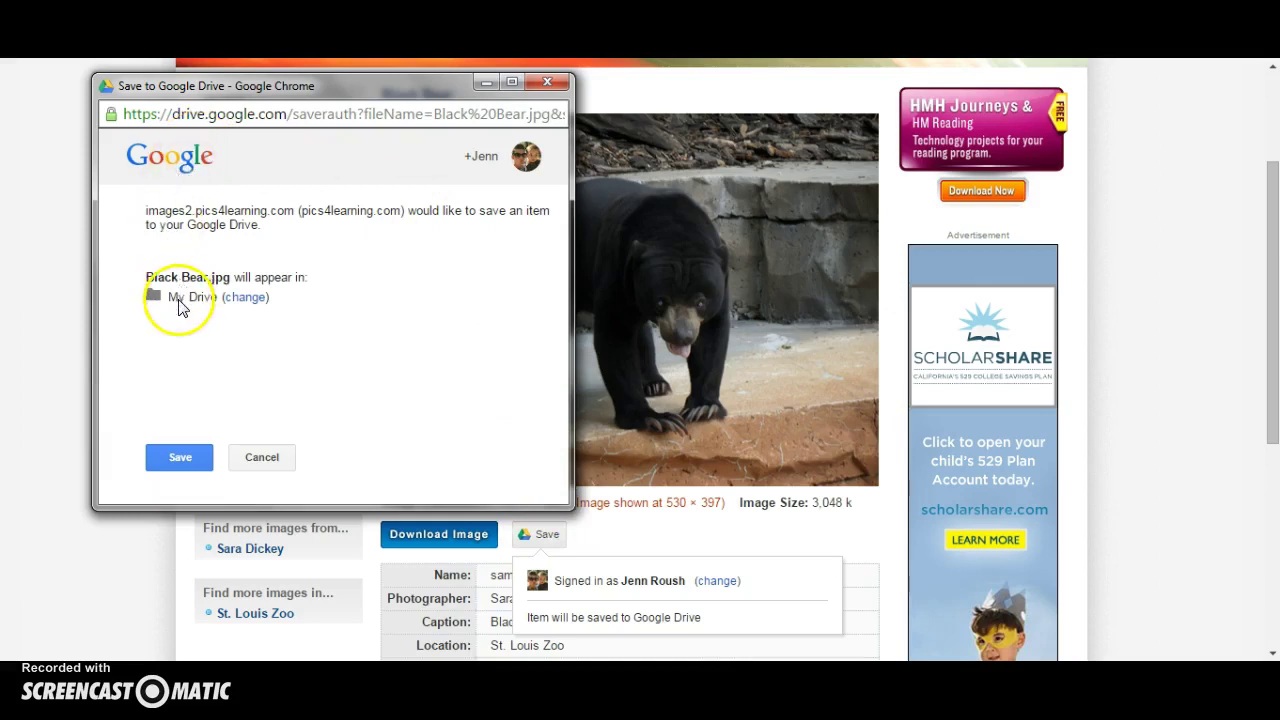
{"action": "left_click", "coordinate": [252, 304]}
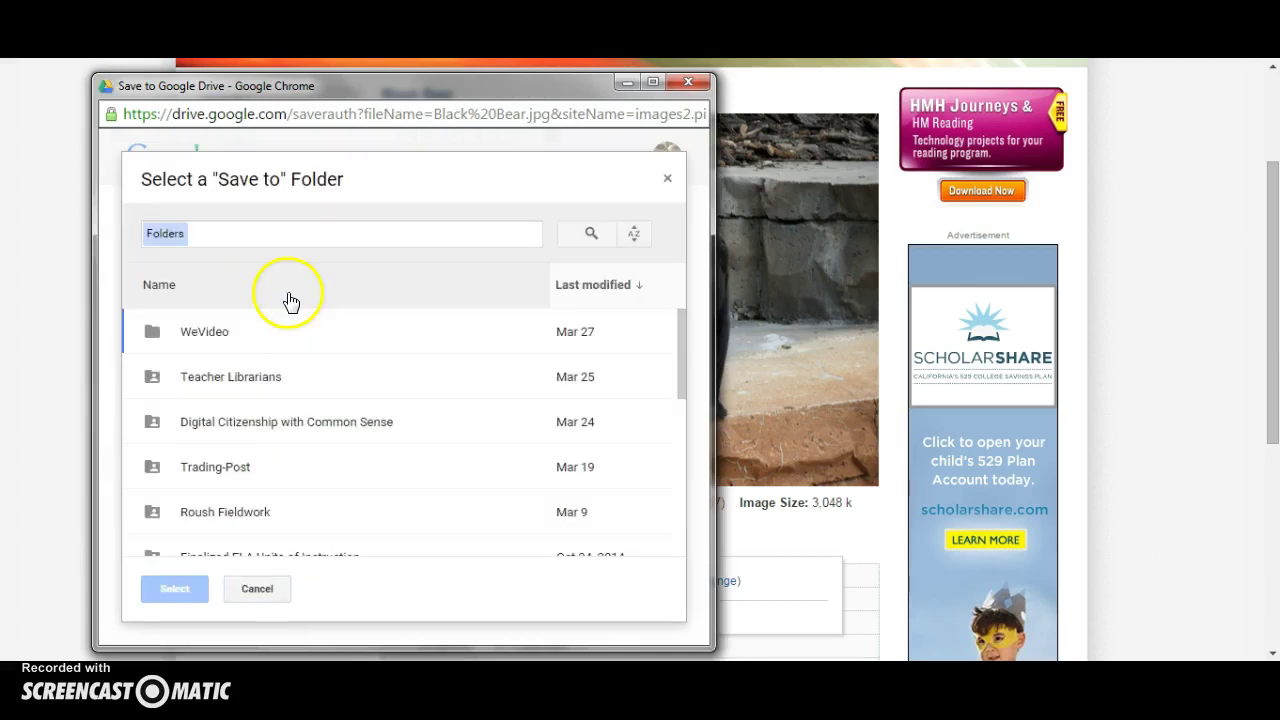
{"action": "double_click", "coordinate": [214, 331]}
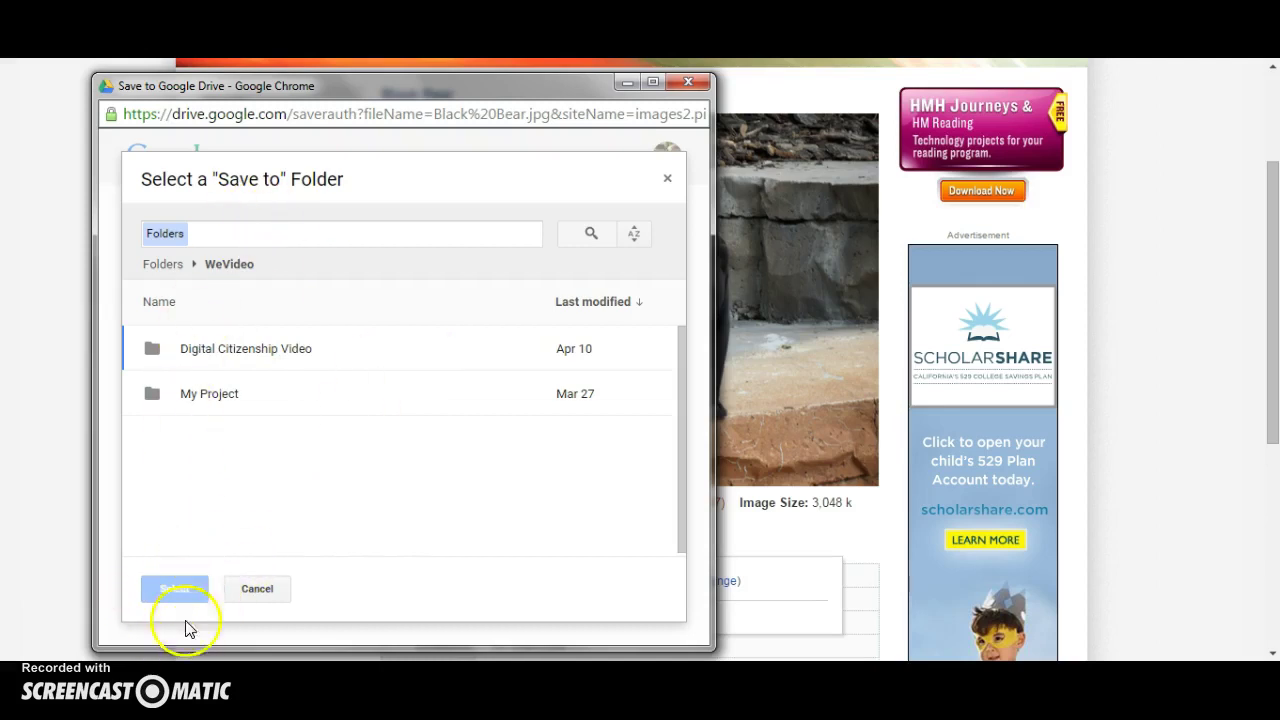
{"action": "left_click", "coordinate": [210, 394]}
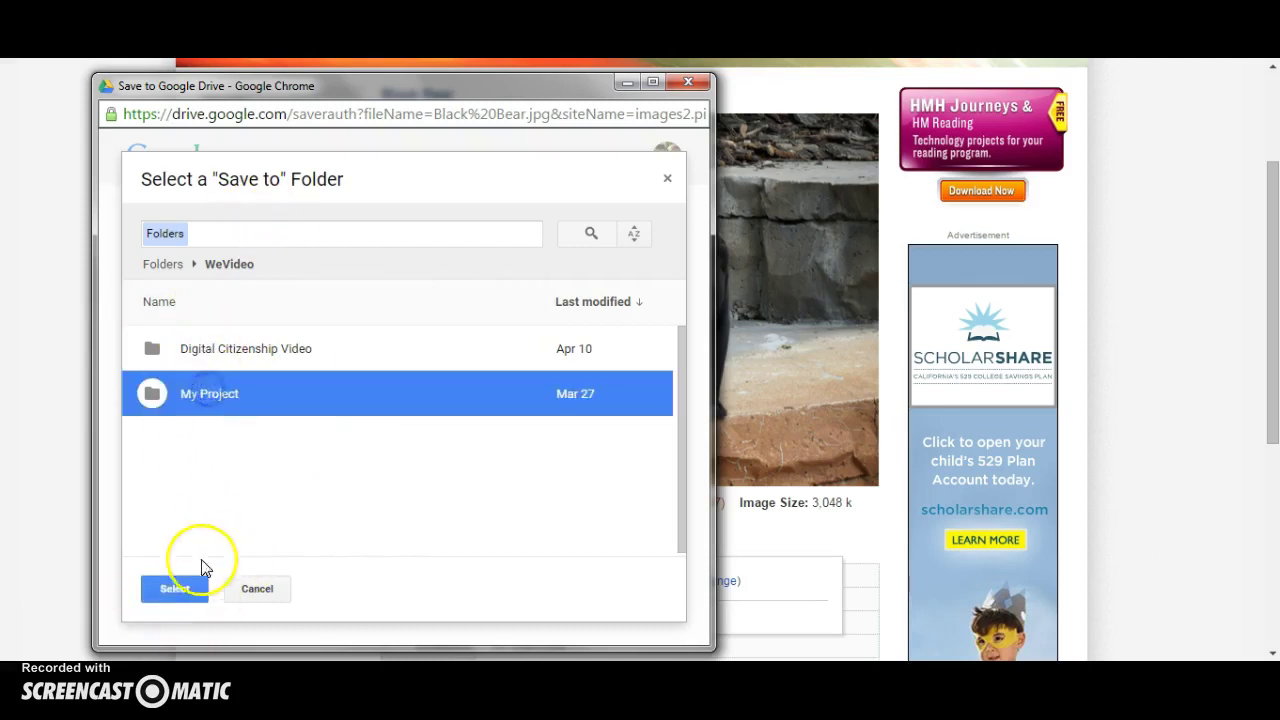
{"action": "left_click", "coordinate": [180, 591]}
{"action": "left_click", "coordinate": [184, 455]}
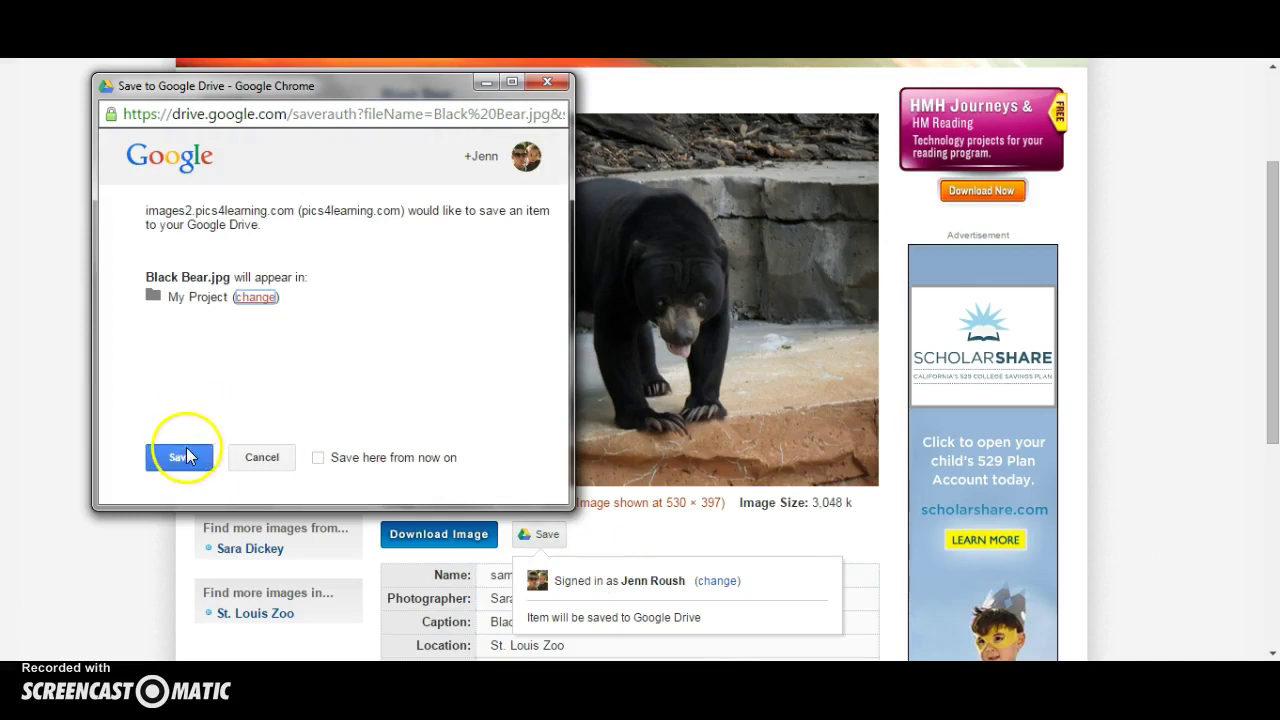
{"action": "left_click", "coordinate": [650, 500]}
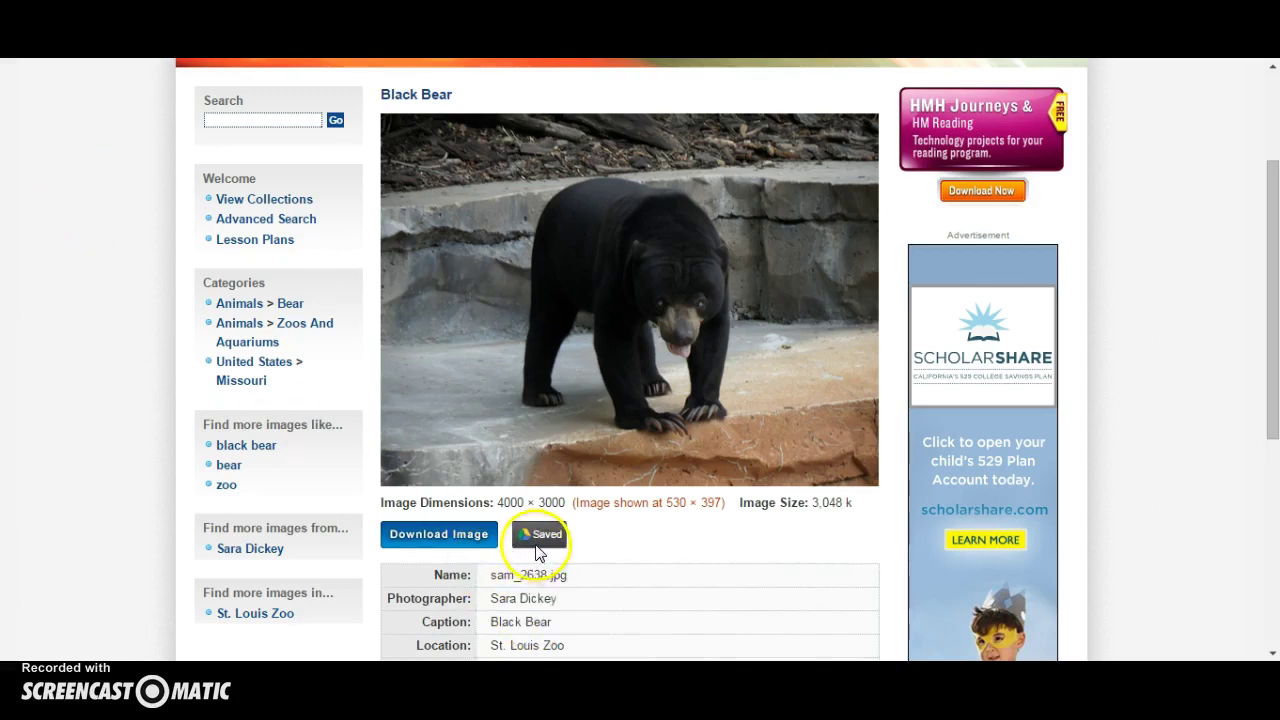
Open the WeVideo > My Project folder in Google Drive to find Black Bear.jpg
{"action": "mouse_move", "coordinate": [537, 550]}
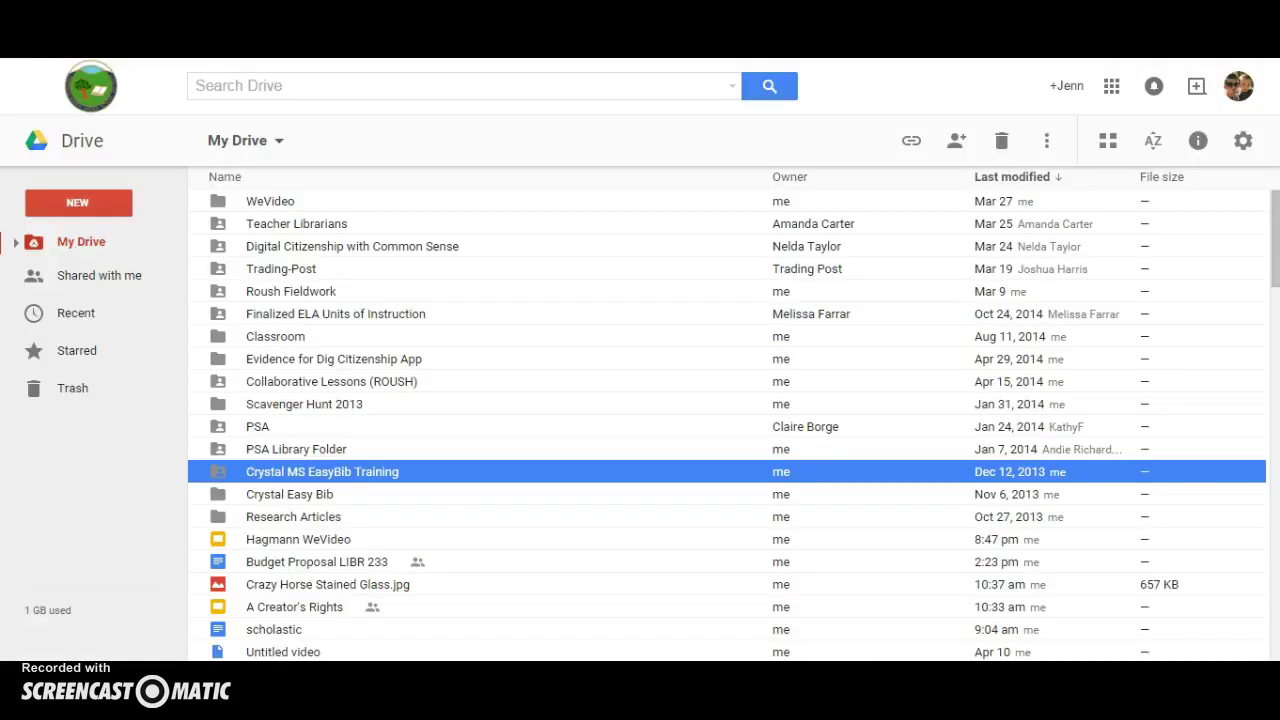
{"action": "double_click", "coordinate": [282, 208]}
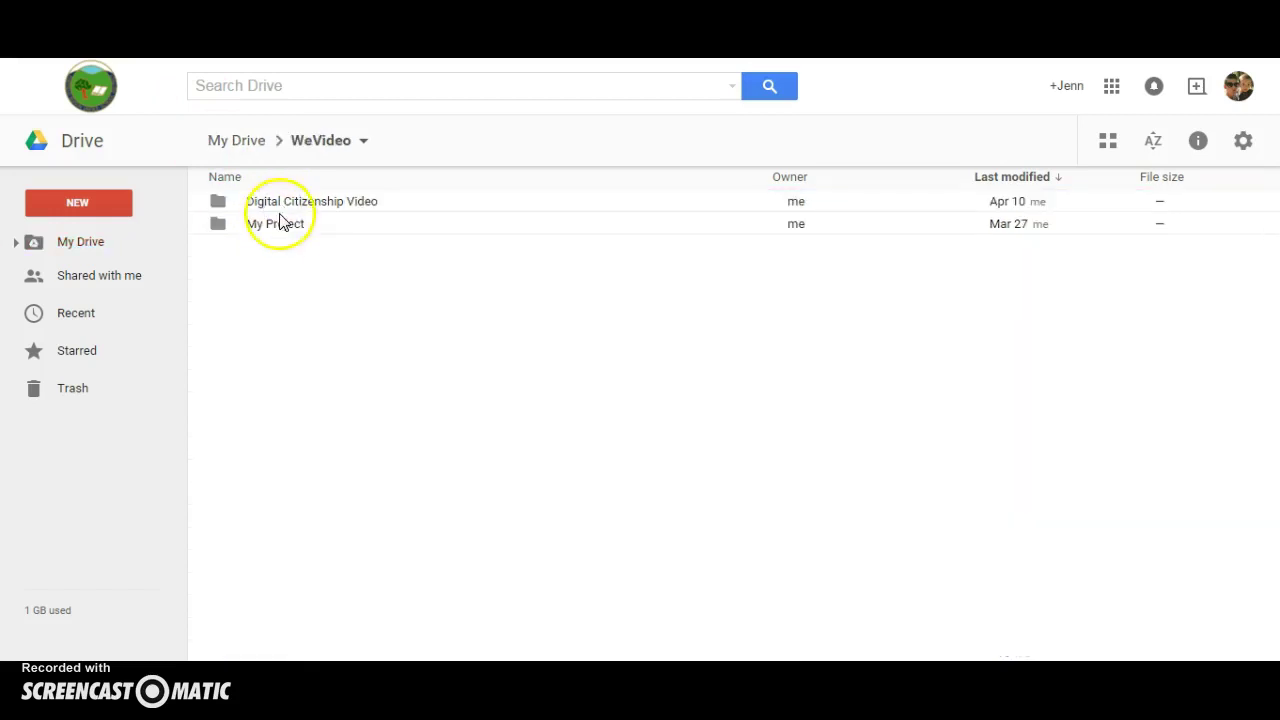
{"action": "left_click", "coordinate": [280, 225]}
{"action": "double_click", "coordinate": [279, 224]}
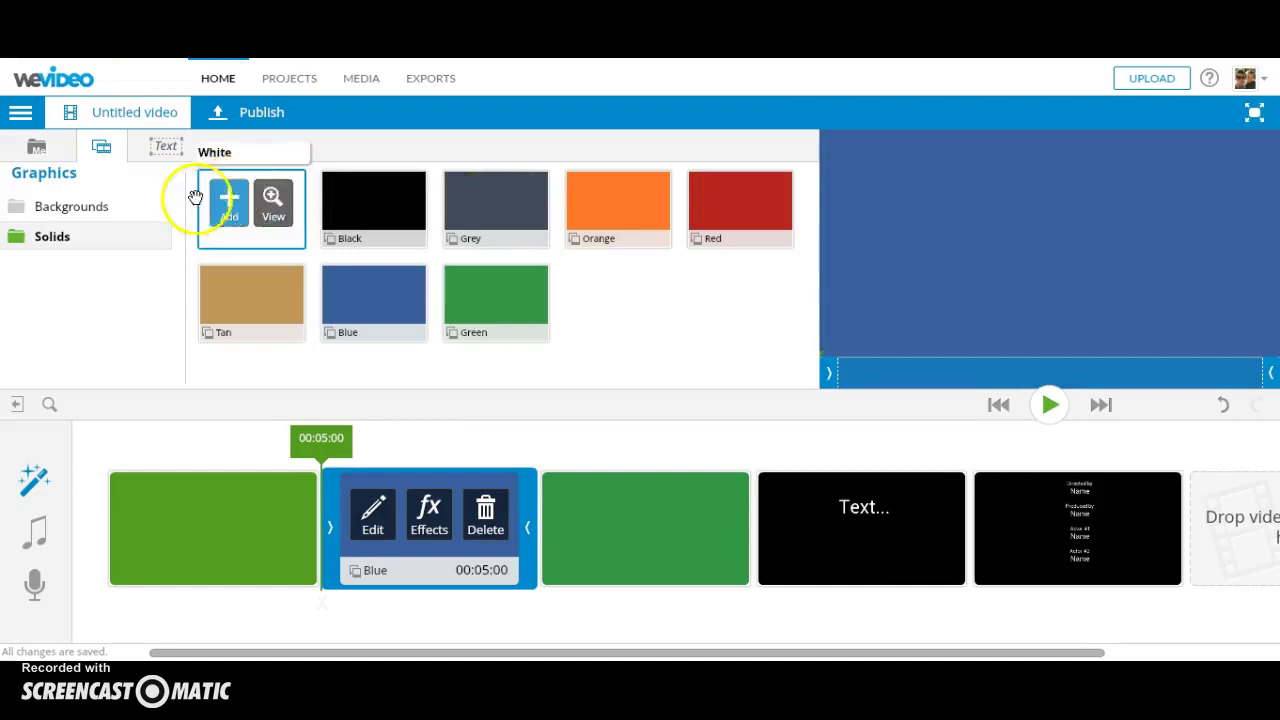
Switch to the media library and begin a Google Drive upload, connecting the Drive account
{"action": "left_click", "coordinate": [40, 150]}
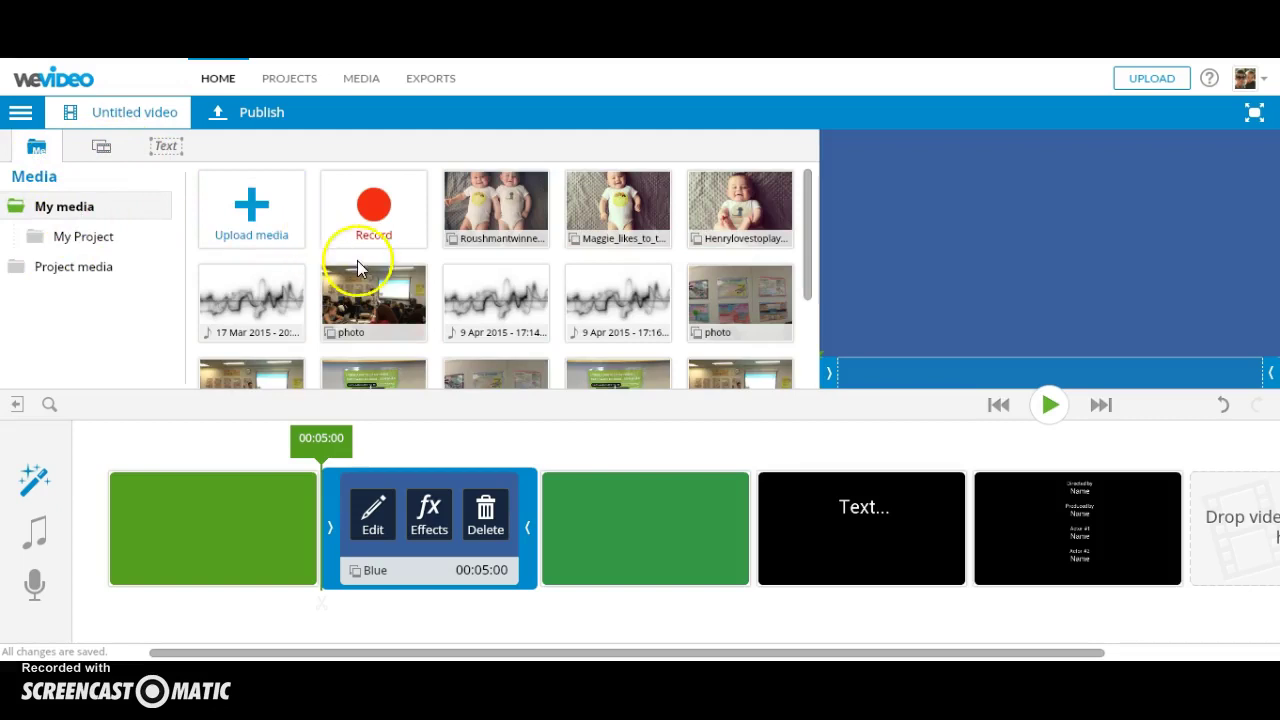
{"action": "left_click", "coordinate": [250, 240]}
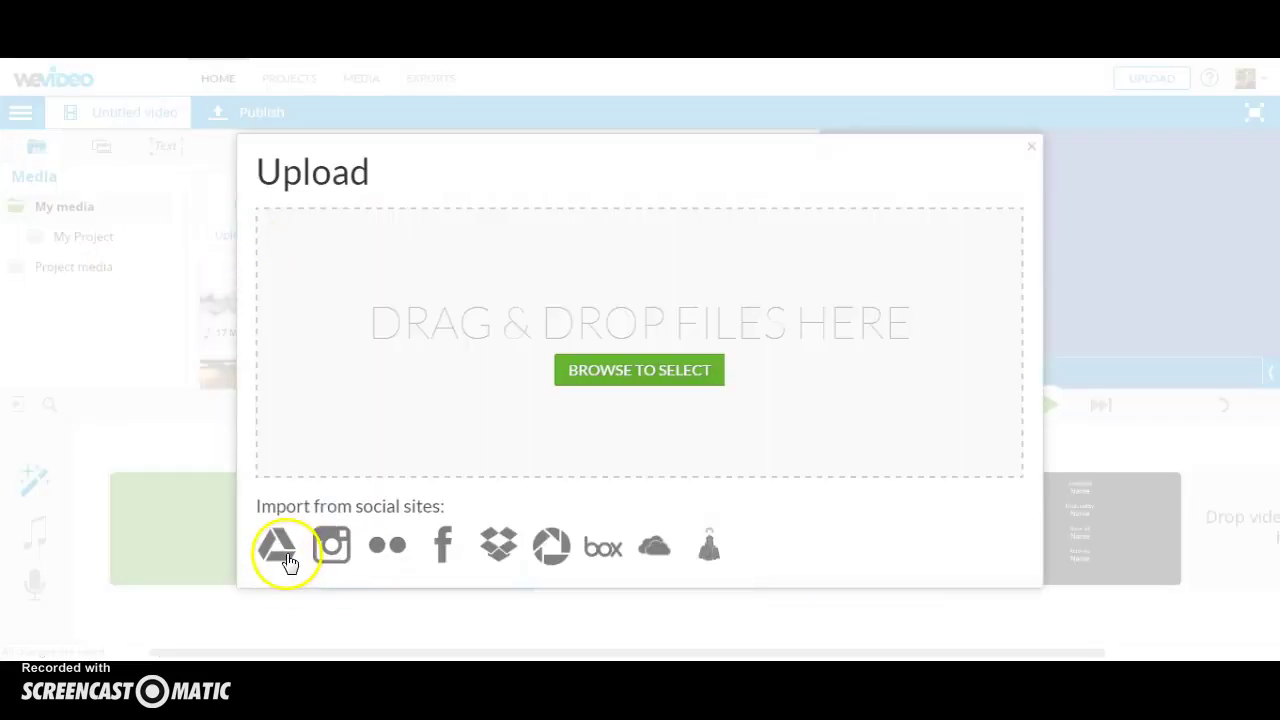
{"action": "left_click", "coordinate": [287, 560]}
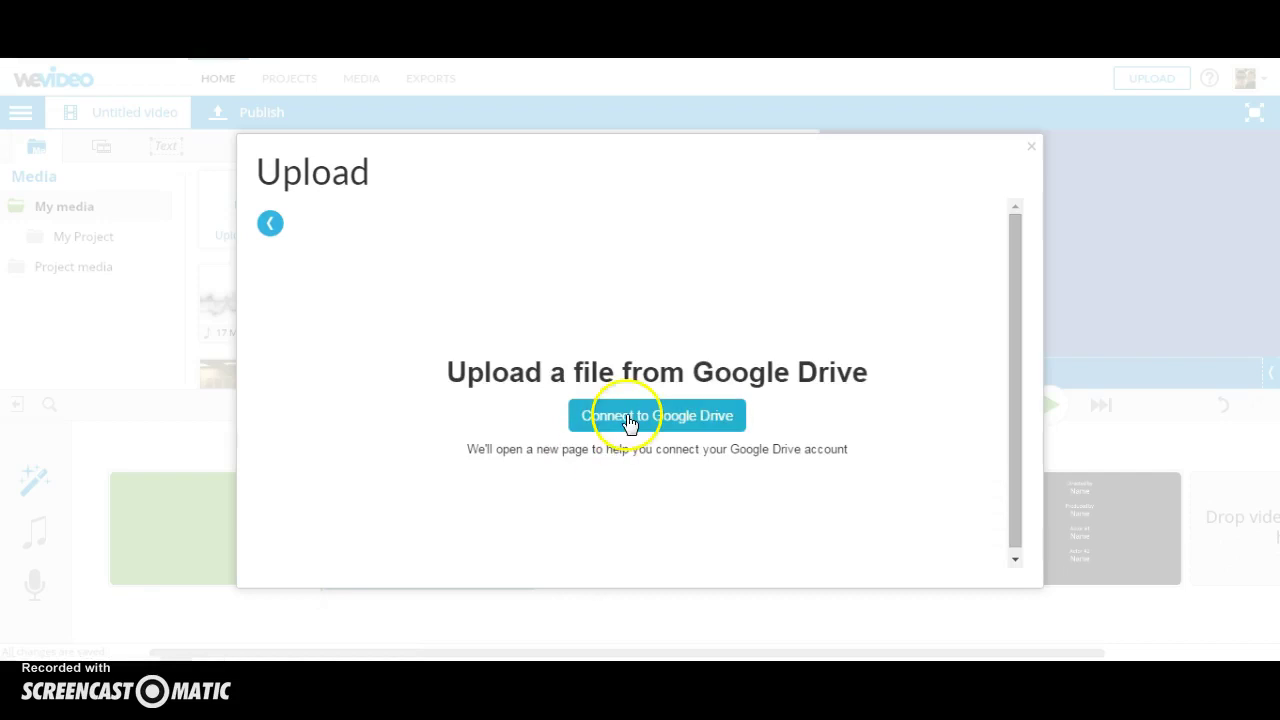
{"action": "left_click", "coordinate": [627, 420]}
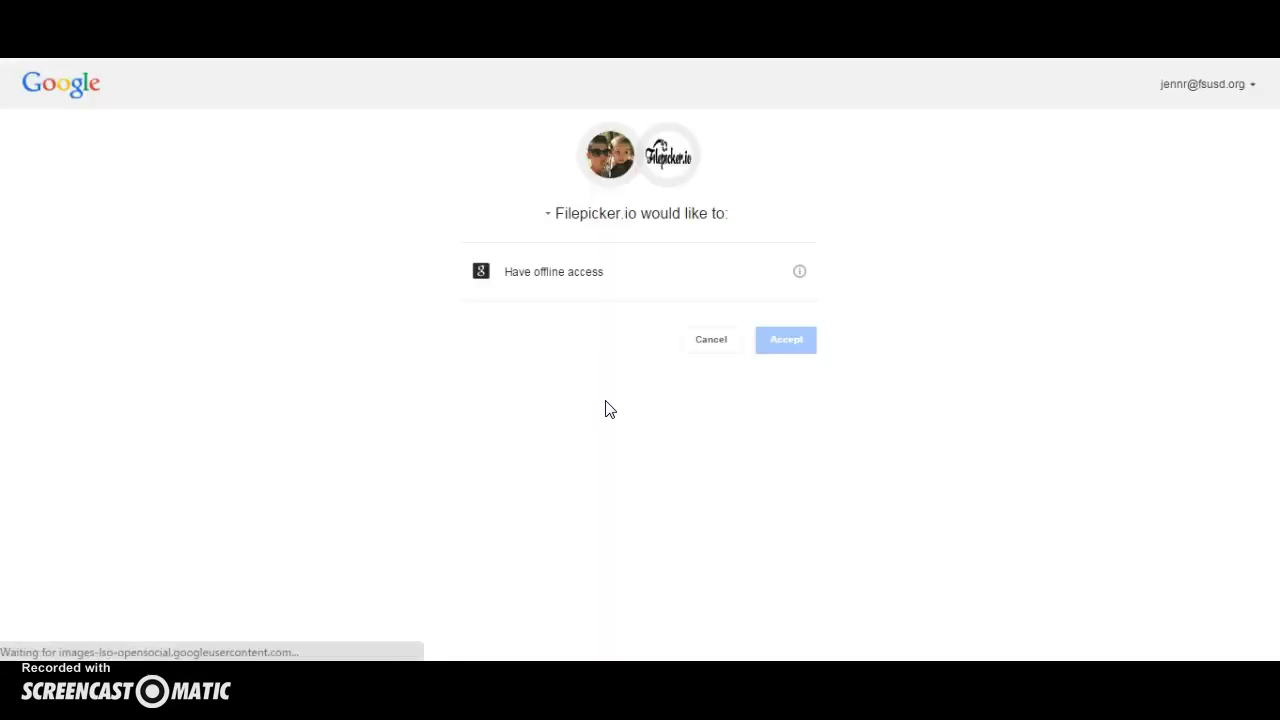
Accept Filepicker.io's offline access request on the Google consent page
{"action": "left_click", "coordinate": [778, 342]}
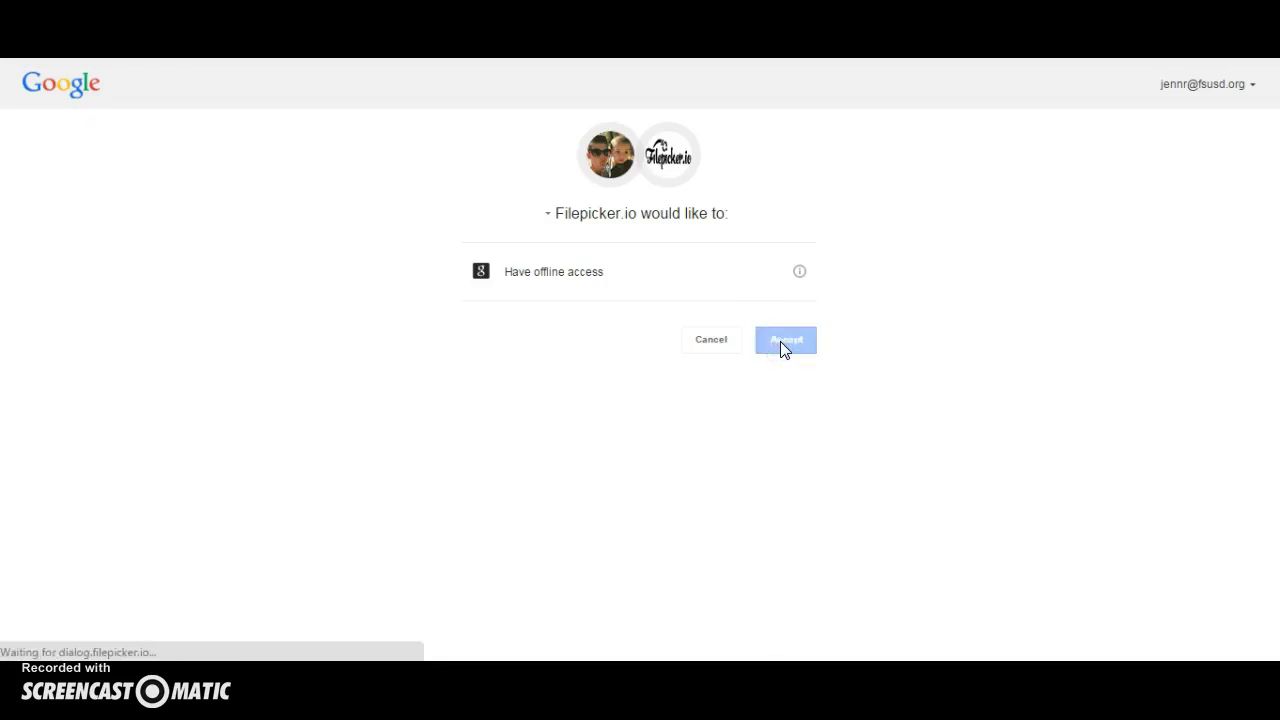
{"action": "left_click", "coordinate": [773, 341]}
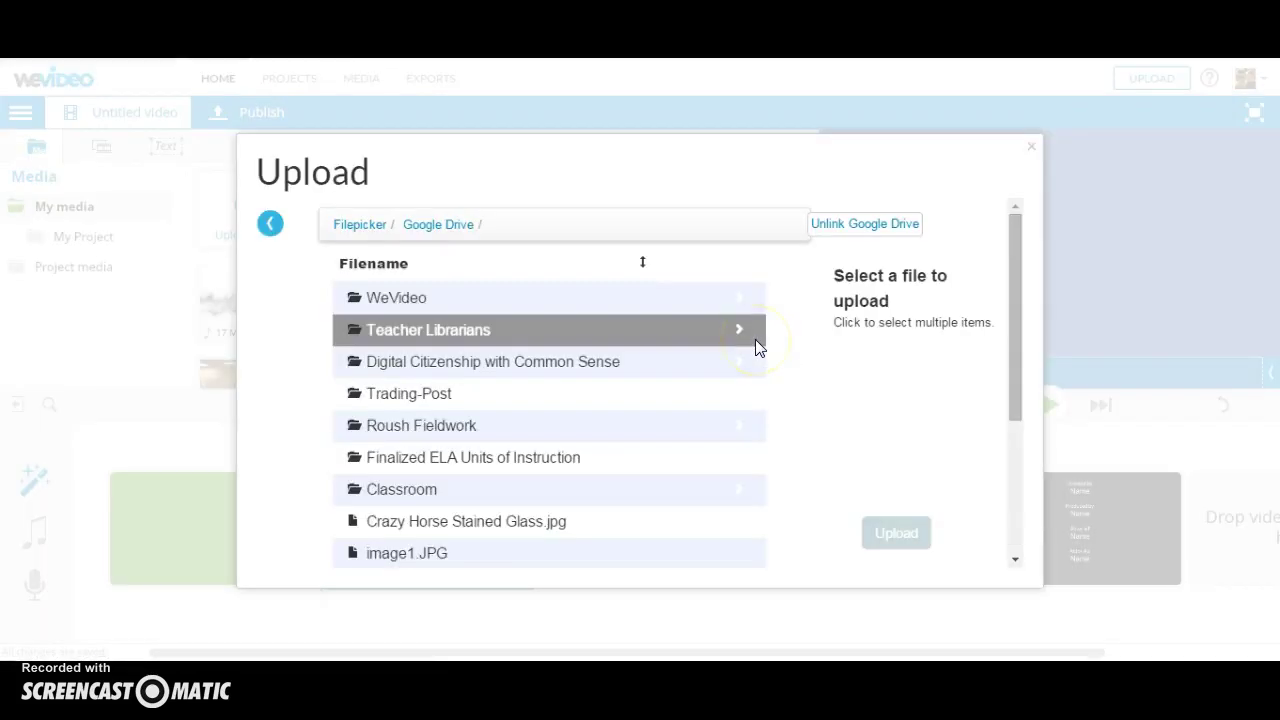
Browse Google Drive to WeVideo > My Project and select Black Bear.jpg
{"action": "left_click", "coordinate": [388, 305]}
{"action": "left_click", "coordinate": [386, 298]}
{"action": "left_click", "coordinate": [274, 224]}
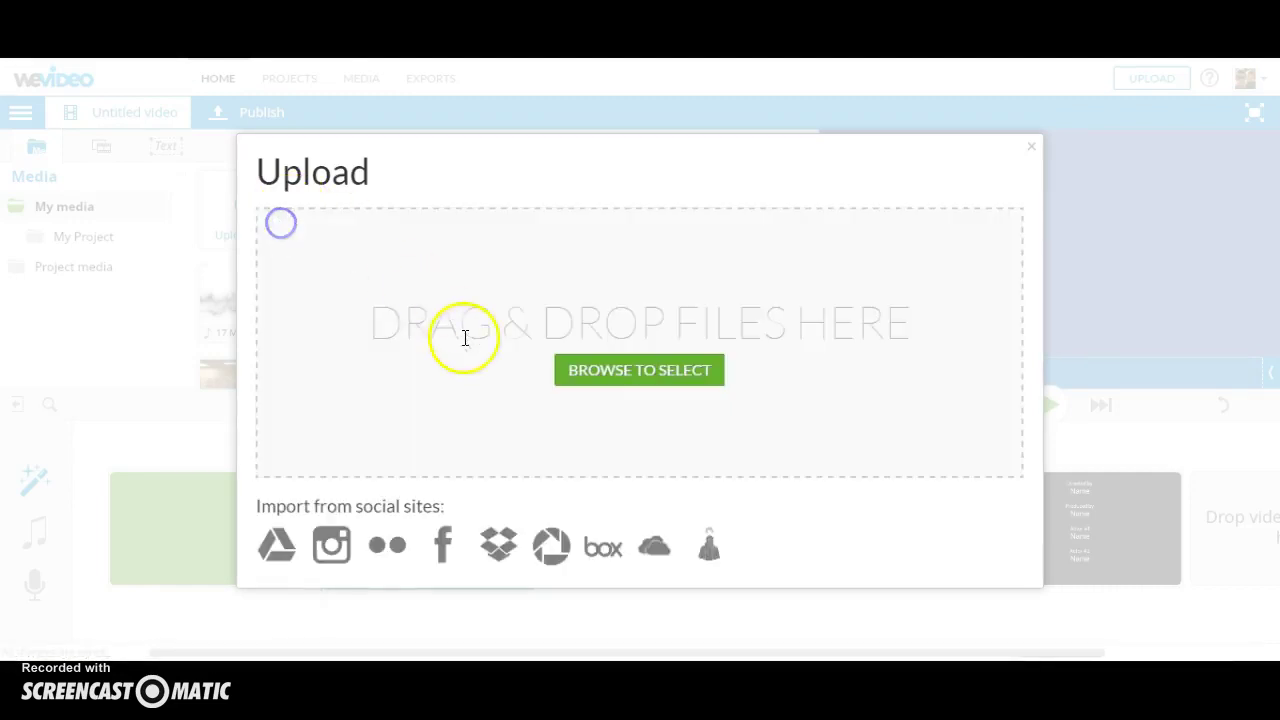
{"action": "left_click", "coordinate": [279, 549]}
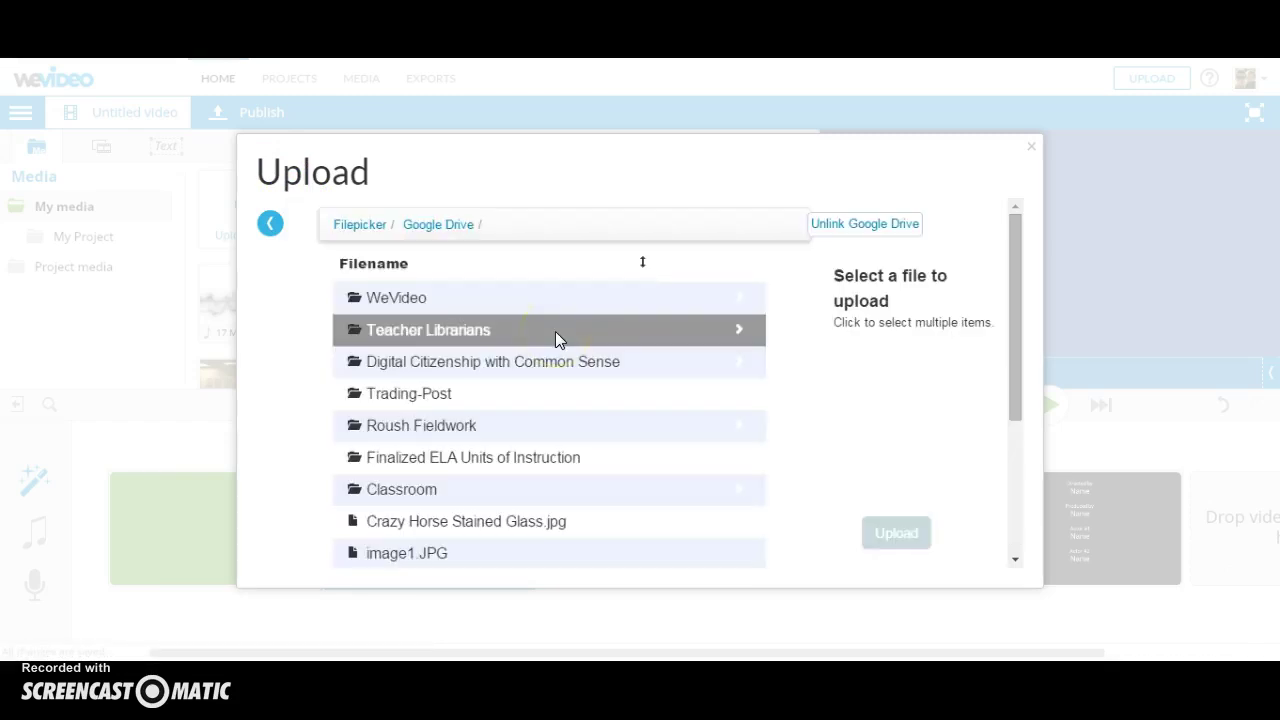
{"action": "left_click", "coordinate": [414, 297]}
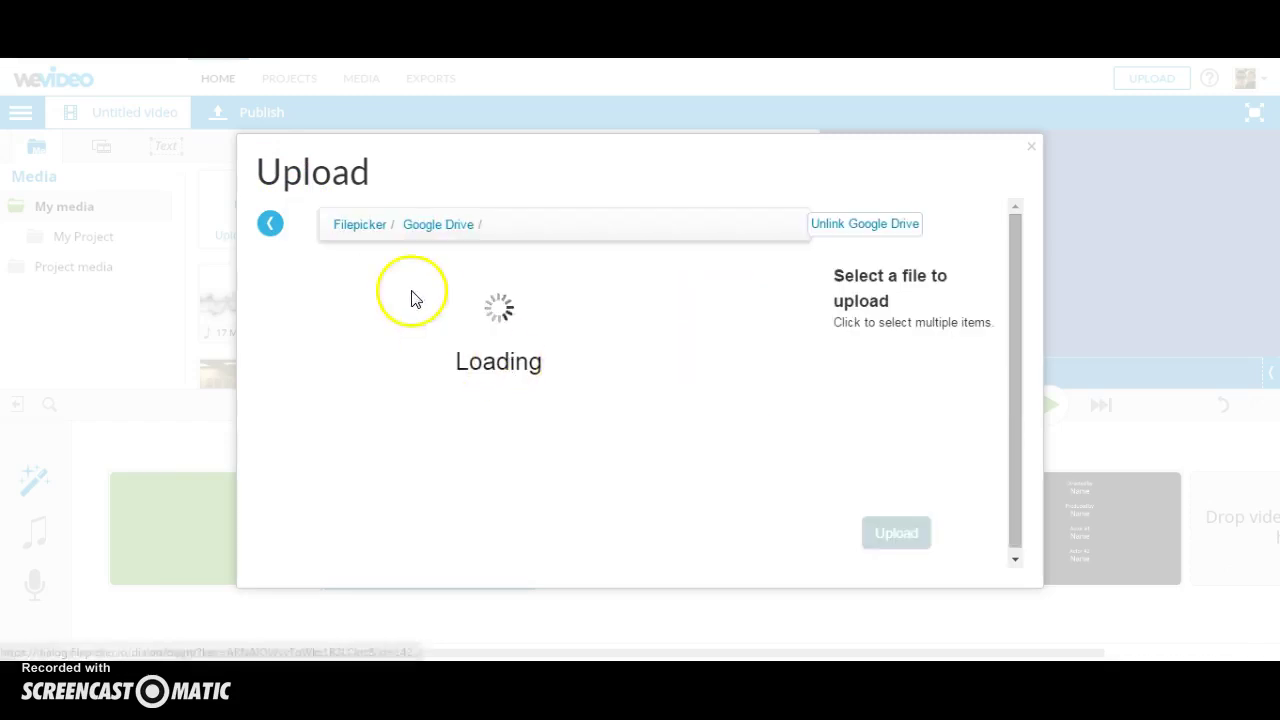
{"action": "left_click", "coordinate": [387, 330]}
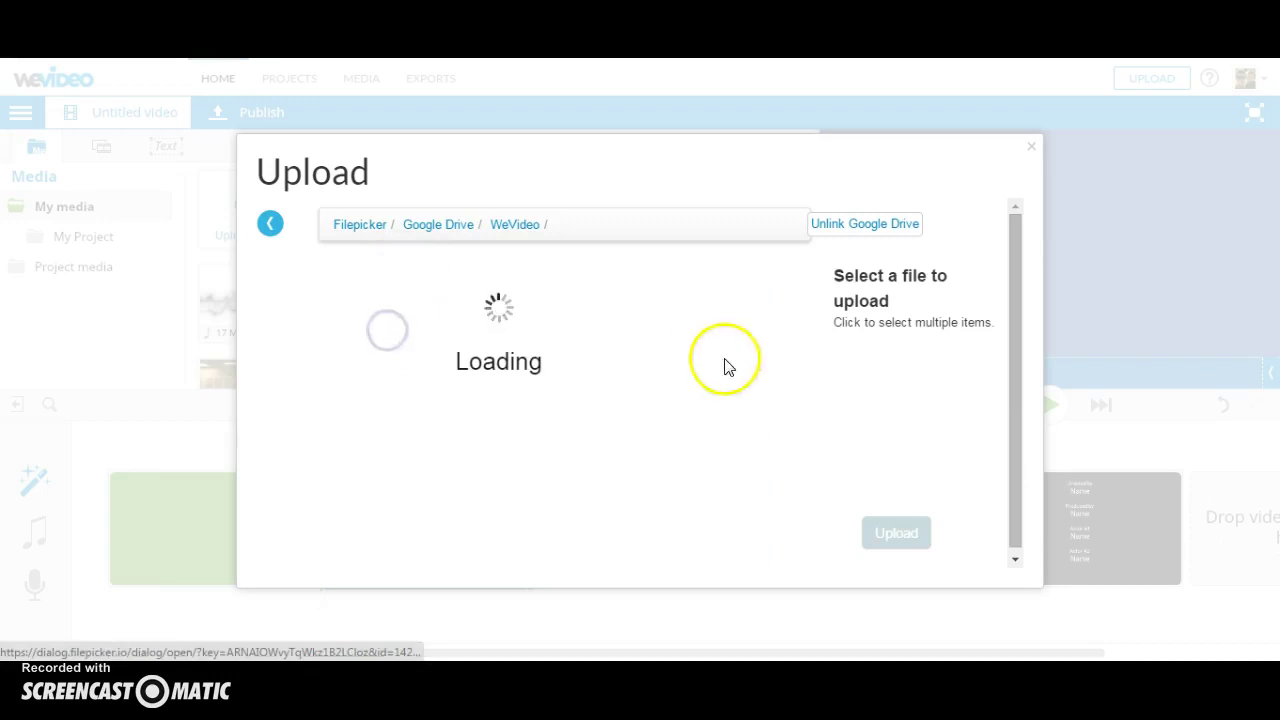
{"action": "left_click", "coordinate": [433, 304]}
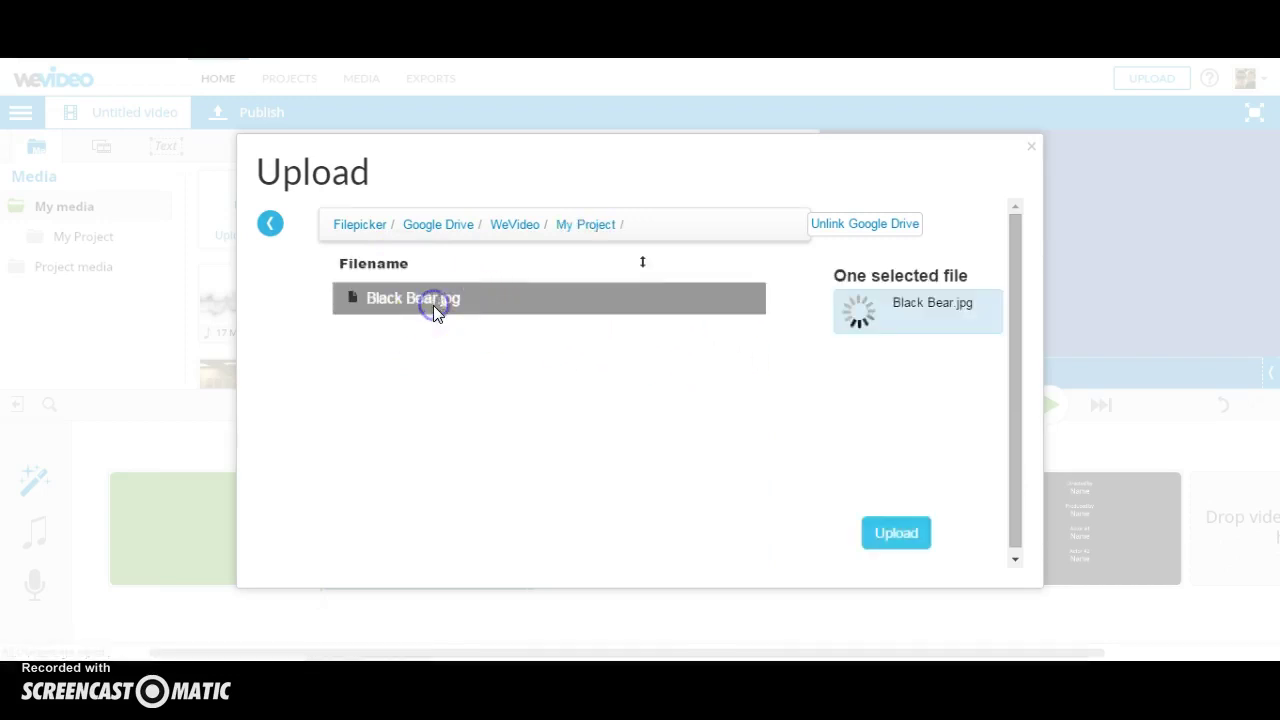
Upload Black Bear.jpg into WeVideo's My Project media folder
{"action": "left_click", "coordinate": [900, 534]}
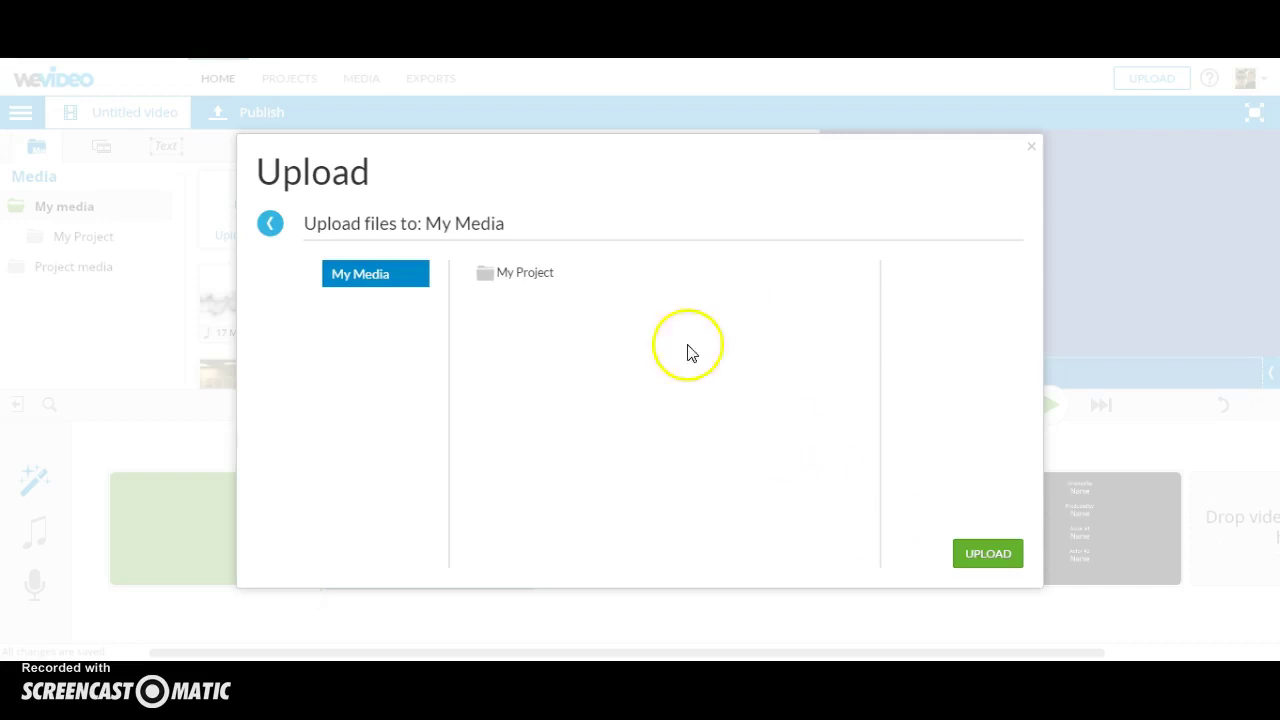
{"action": "left_click", "coordinate": [525, 282]}
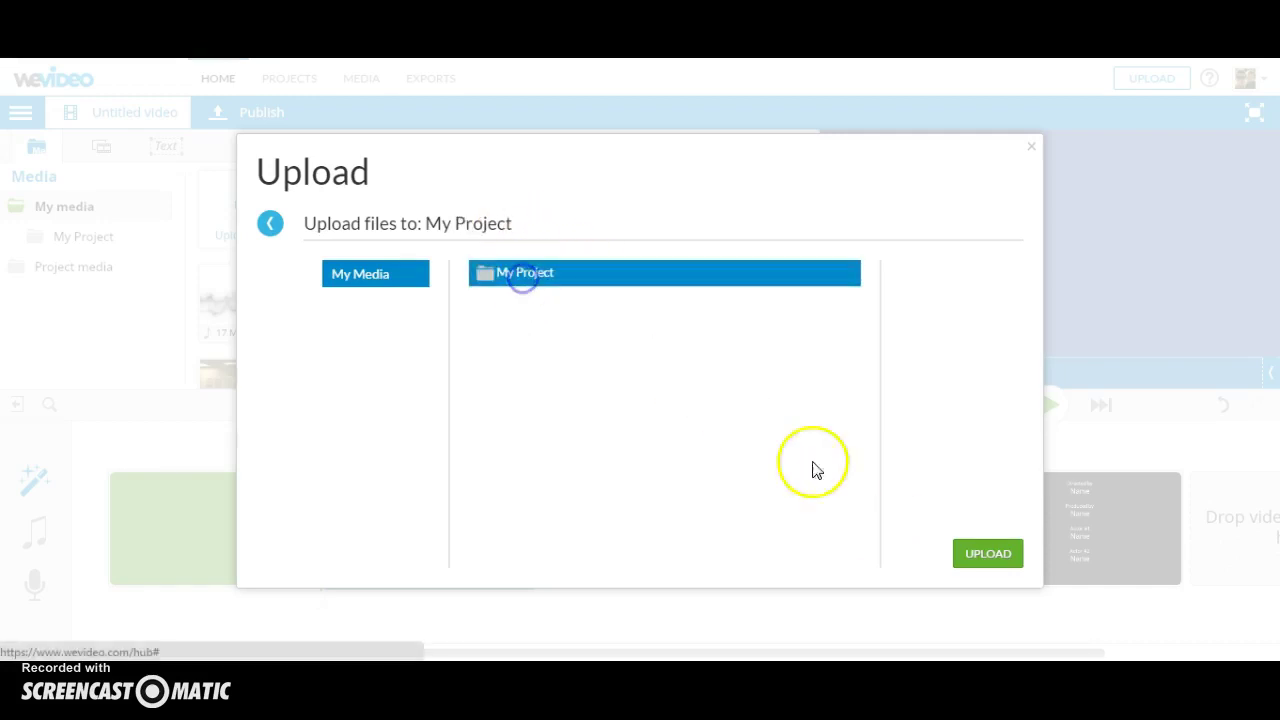
{"action": "left_click", "coordinate": [988, 554]}
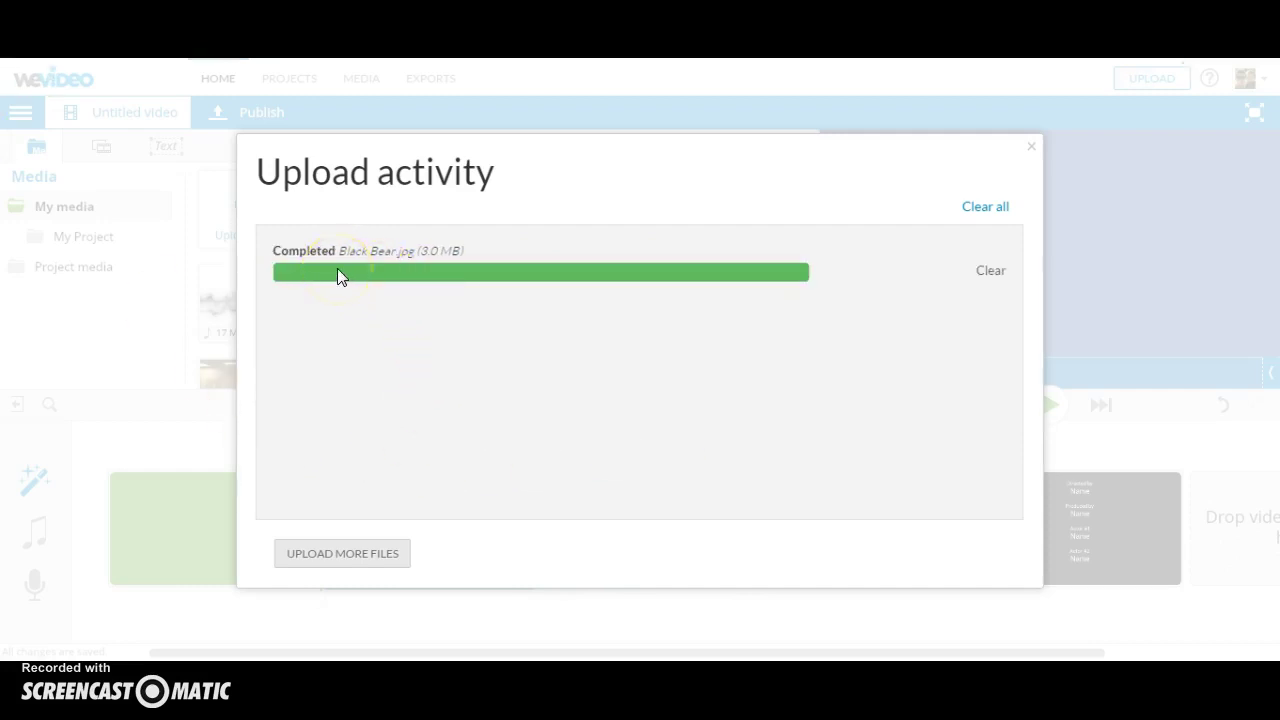
Add the BlackBear photo from My Project to the timeline as the second clip
{"action": "left_click", "coordinate": [1030, 148]}
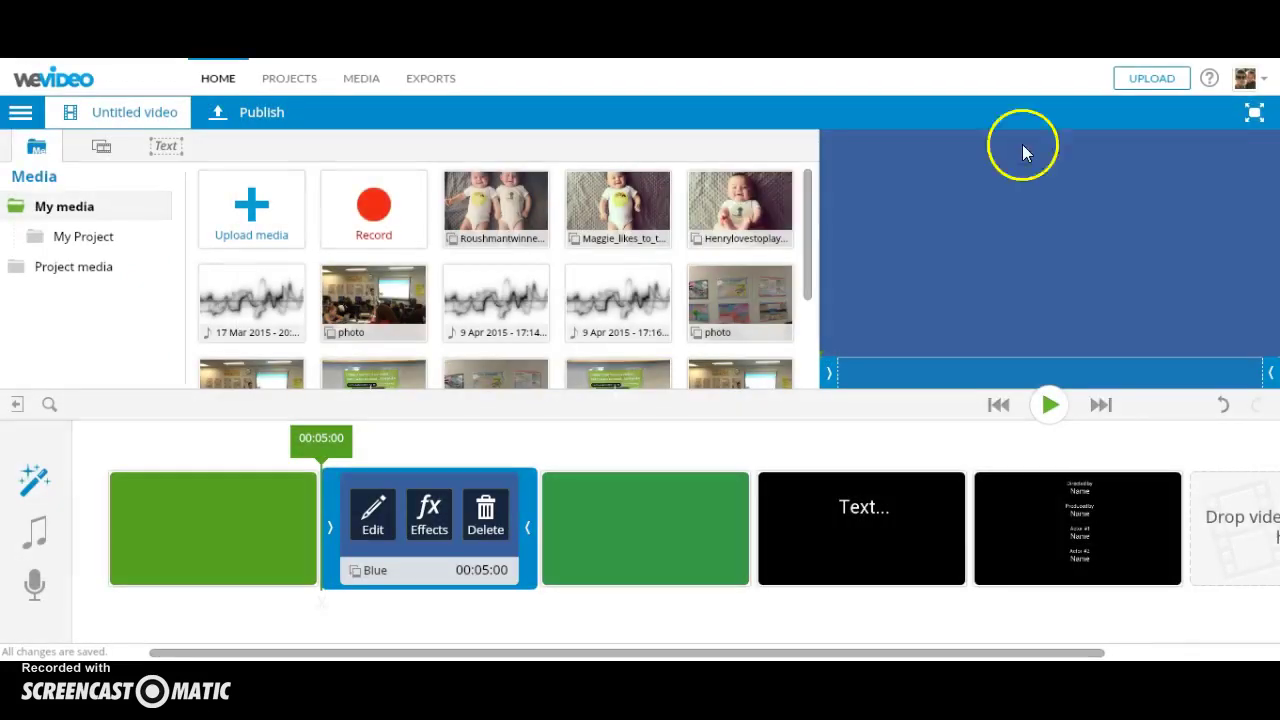
{"action": "mouse_move", "coordinate": [354, 318]}
{"action": "scroll", "coordinate": [354, 318], "scroll_direction": "down", "scroll_amount": 2}
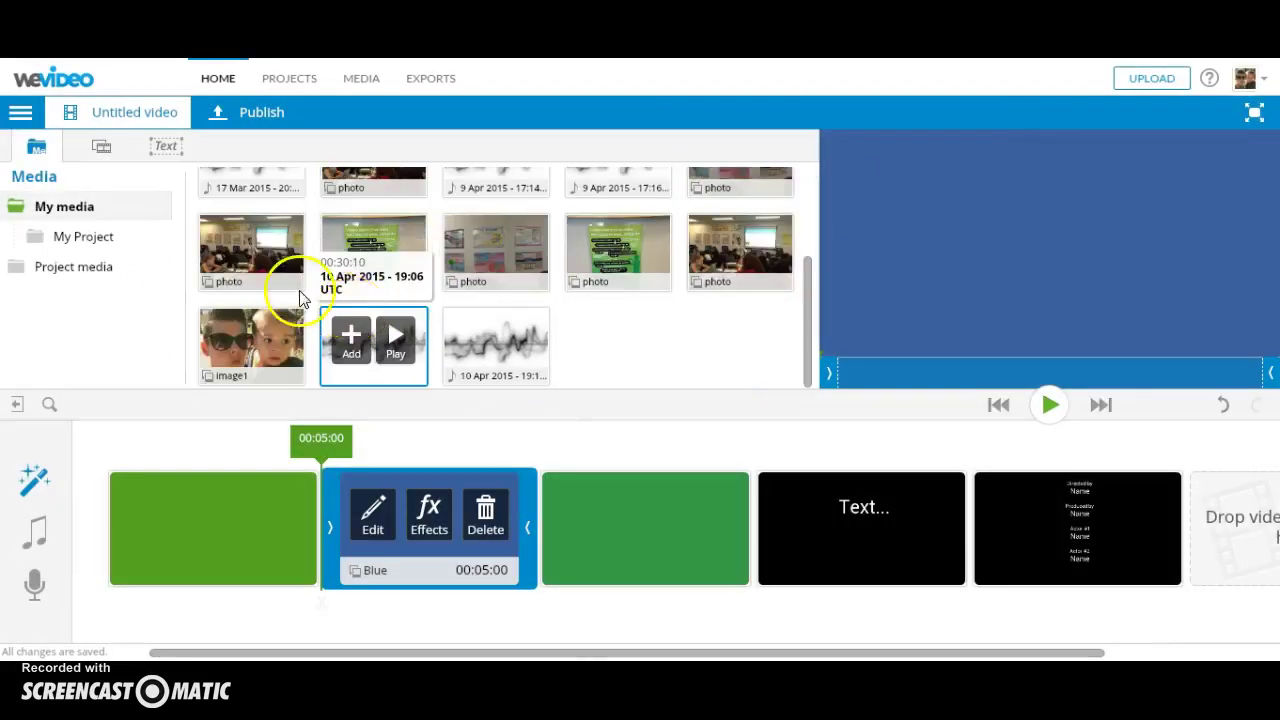
{"action": "left_click", "coordinate": [92, 241]}
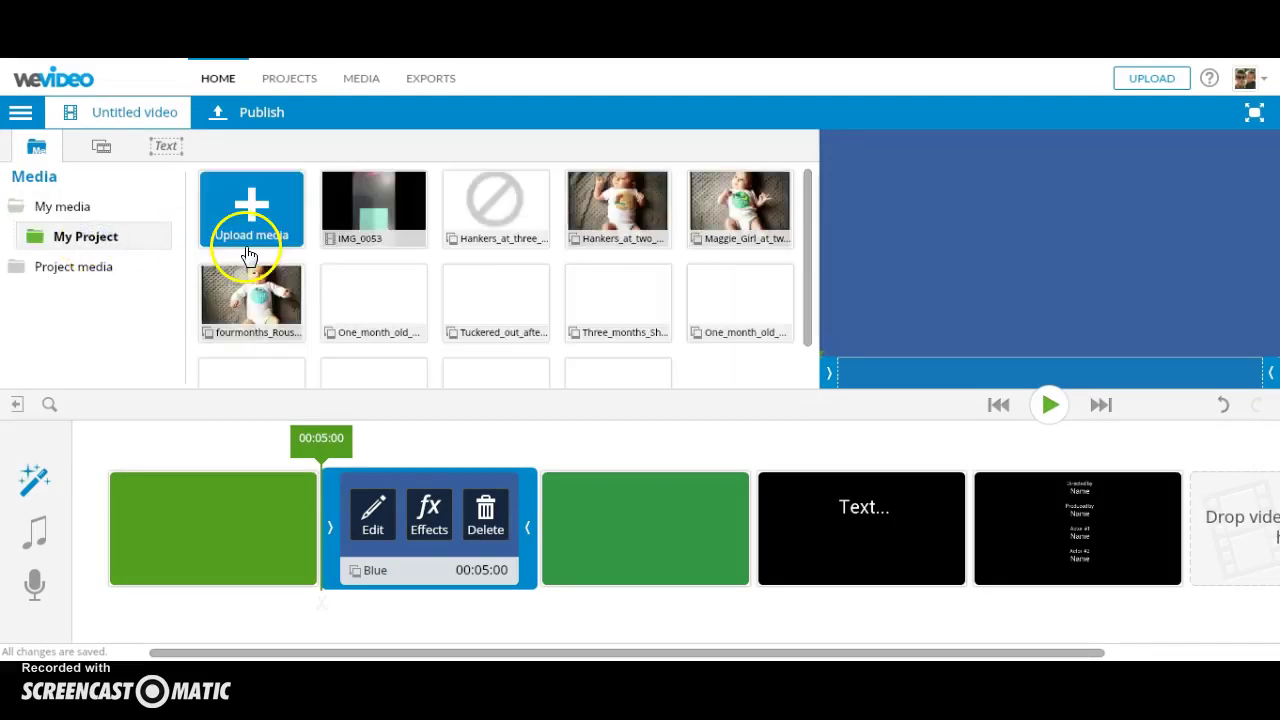
{"action": "scroll", "coordinate": [430, 350], "scroll_direction": "down", "scroll_amount": 1}
{"action": "mouse_move", "coordinate": [563, 374]}
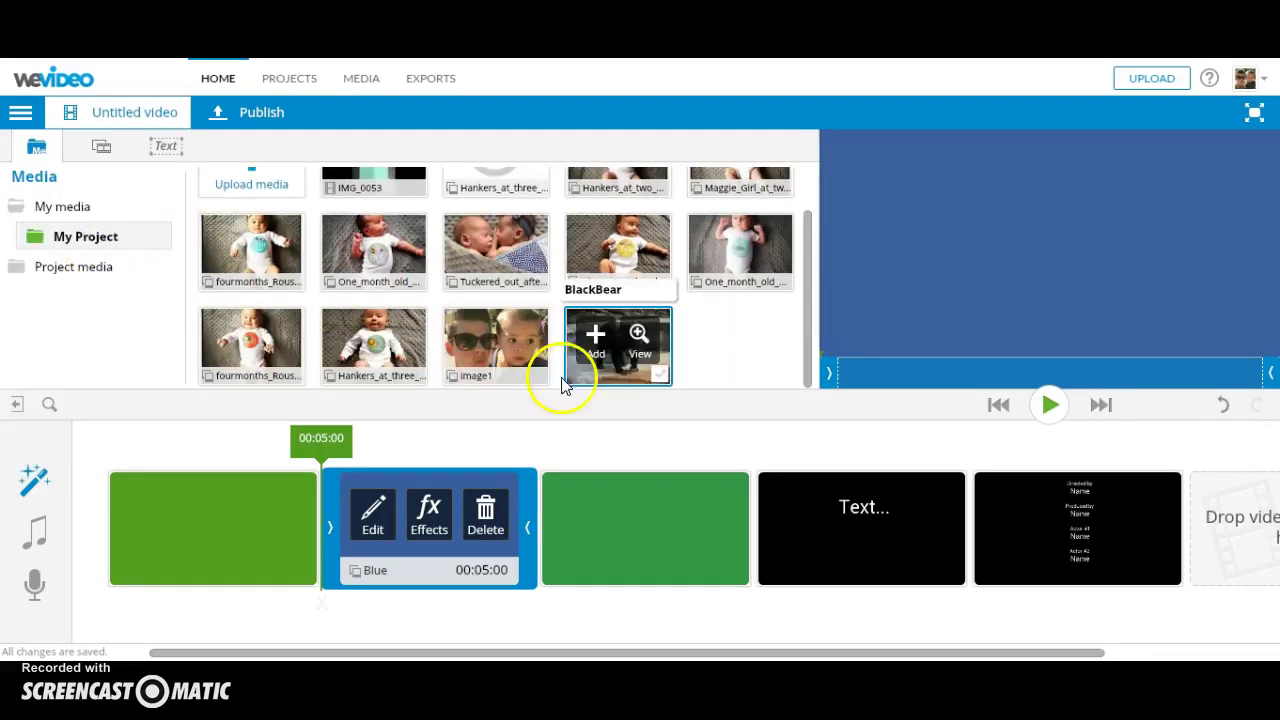
{"action": "left_click", "coordinate": [607, 355]}
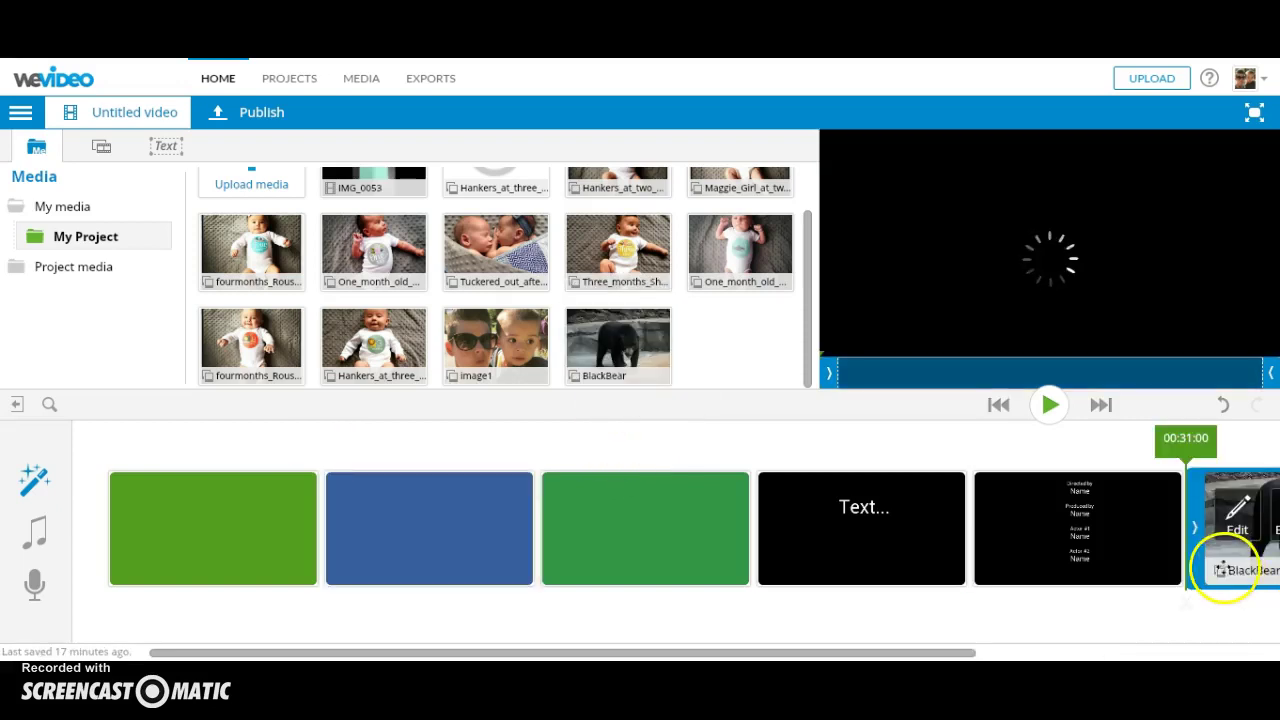
{"action": "left_click_drag", "start_coordinate": [1225, 567], "coordinate": [369, 560]}
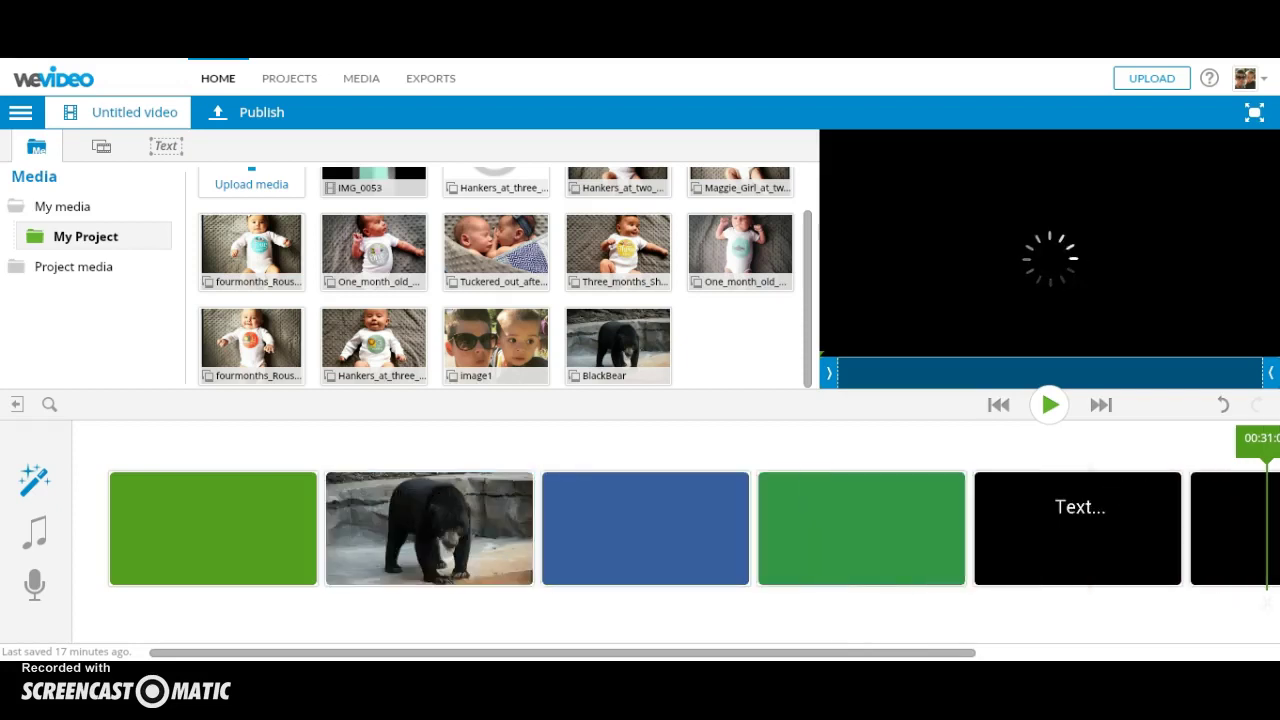